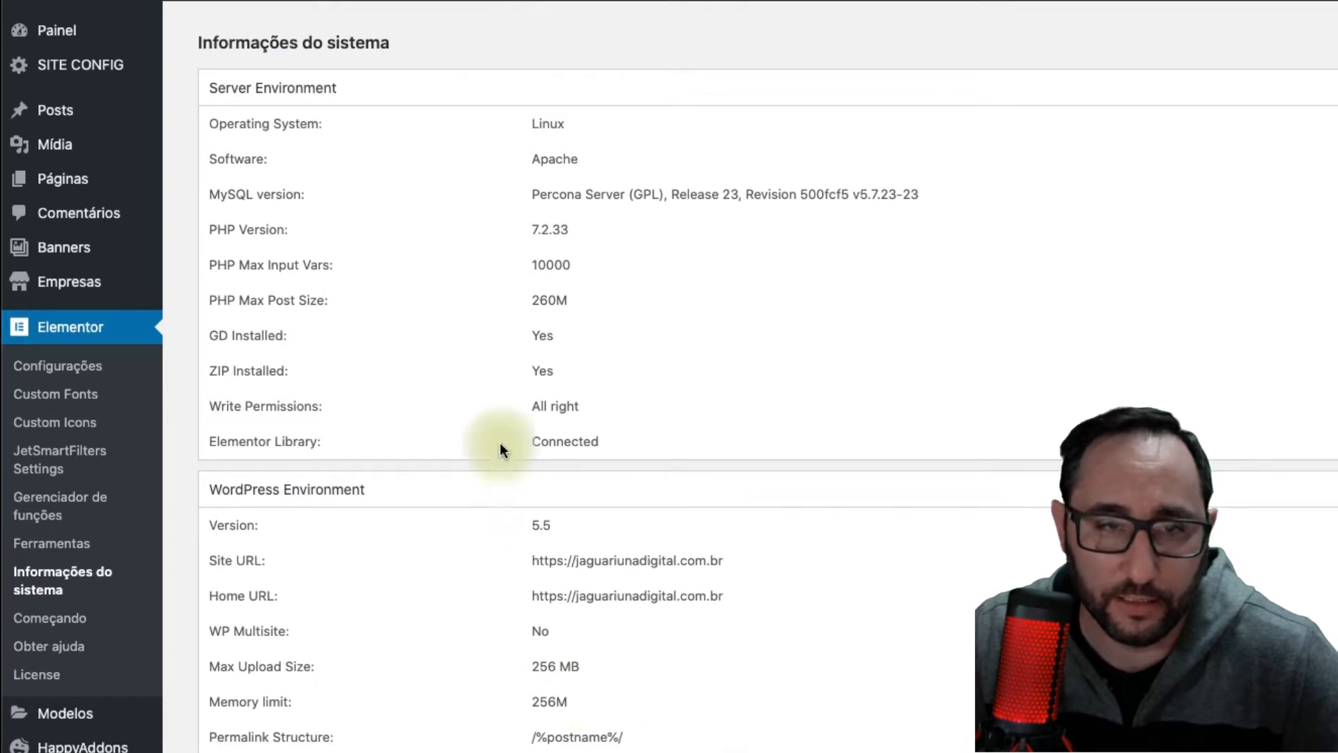
Review the PHP version, max input vars, max post size and memory limit in Elementor's system information.
drag(532, 227, 596, 269)
drag(218, 265, 409, 266)
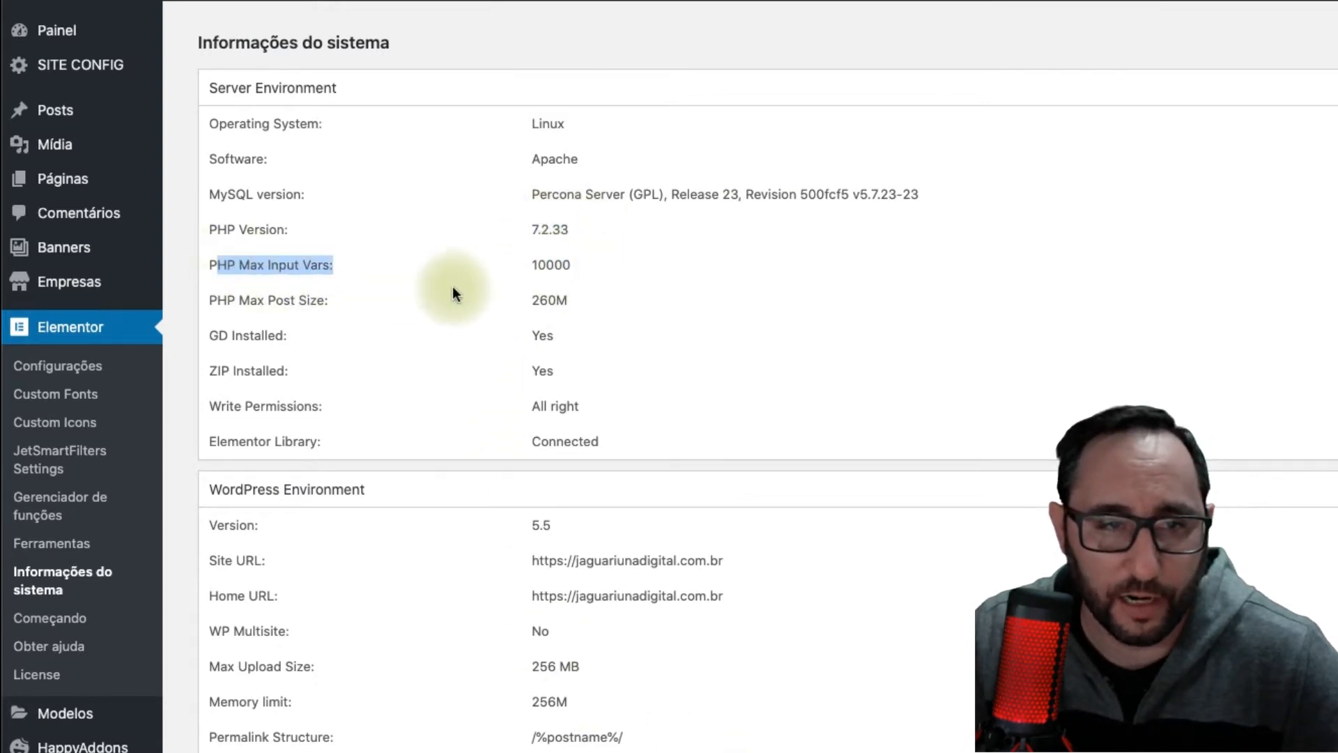
drag(575, 305, 522, 302)
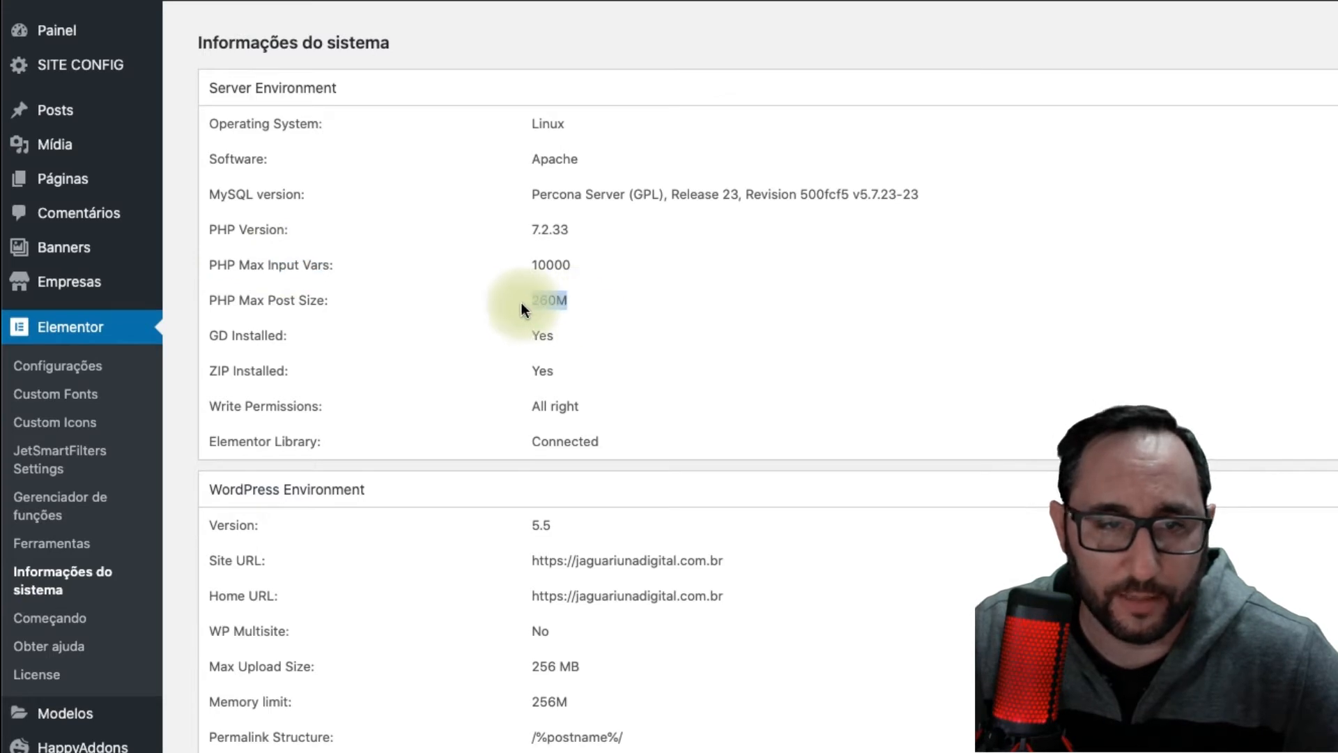
scroll(673, 441, down, 3)
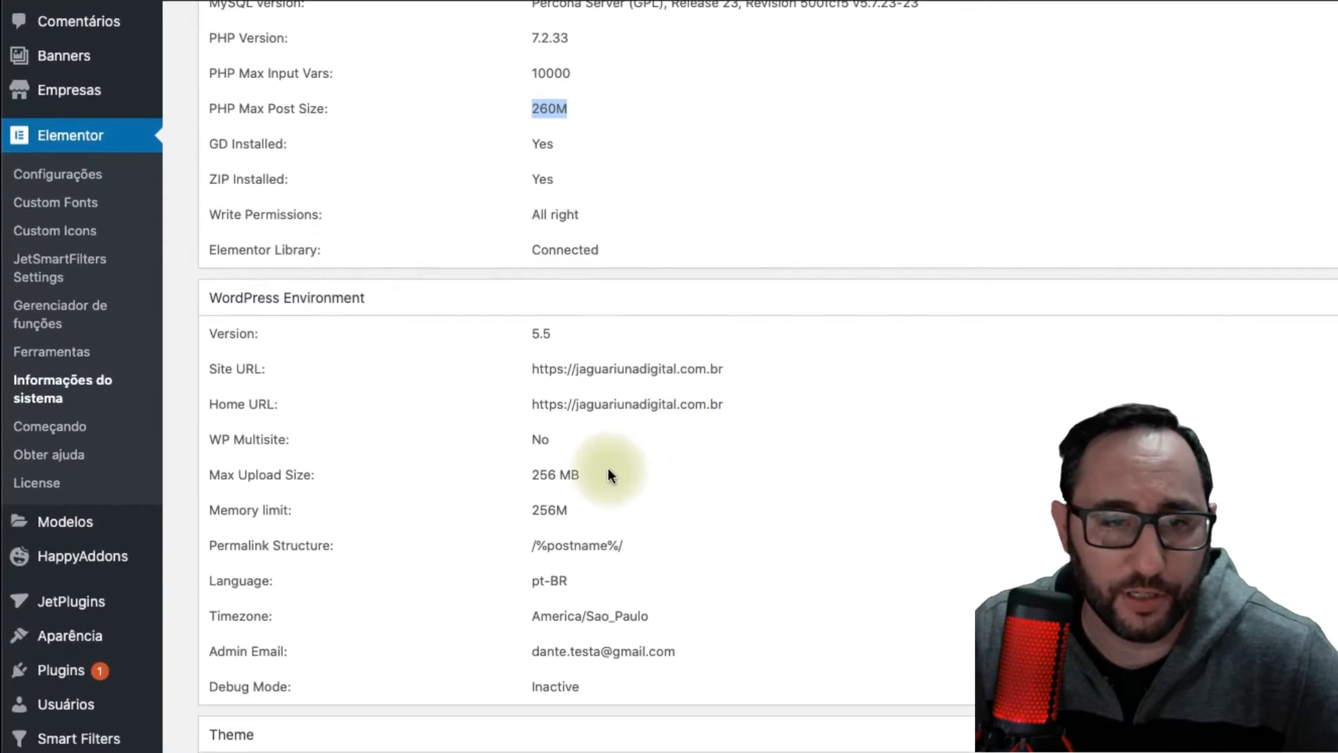
scroll(619, 291, up, 2)
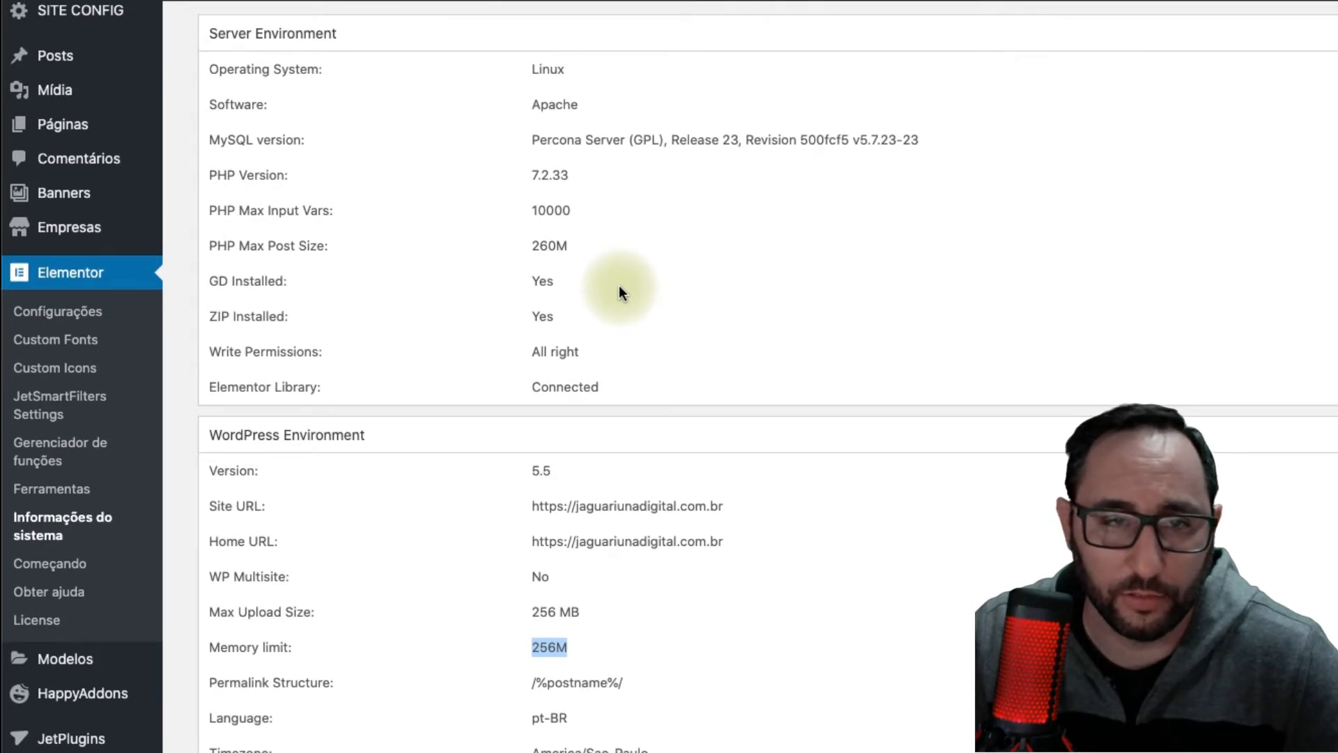
drag(532, 174, 568, 209)
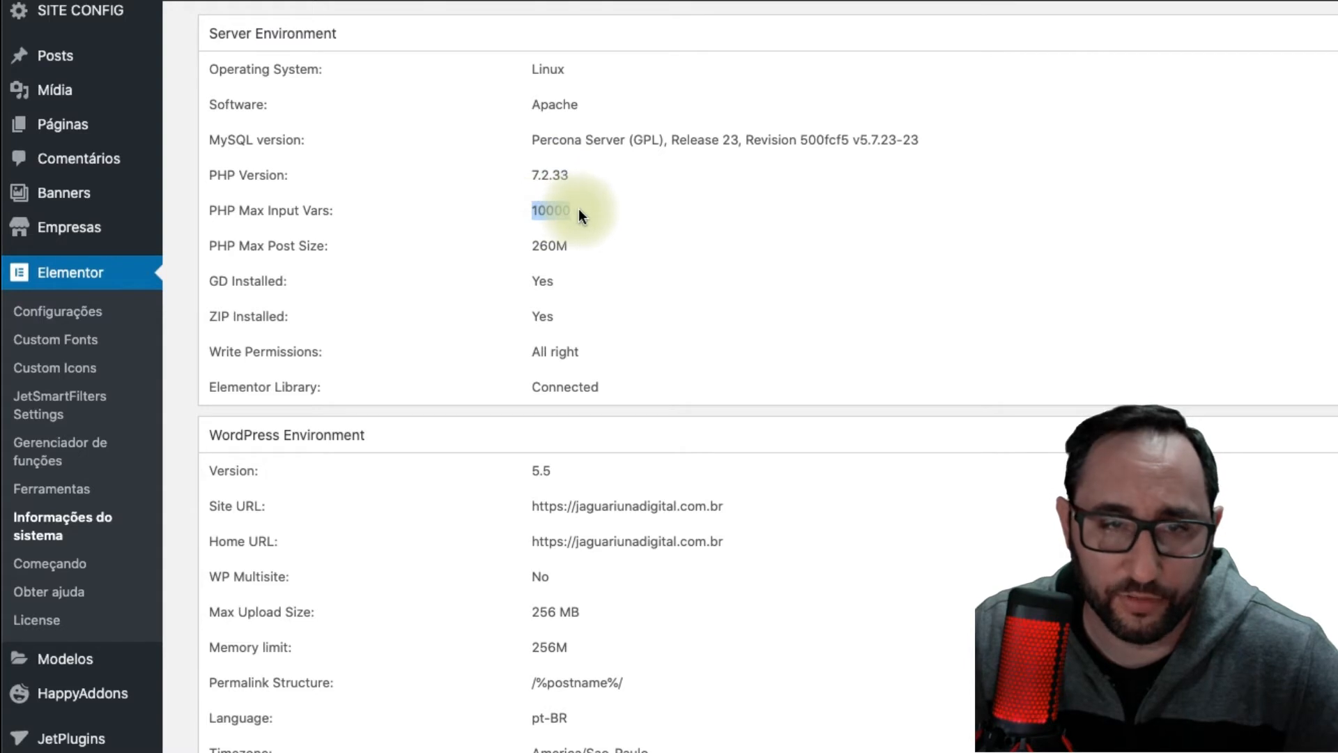
drag(532, 647, 572, 655)
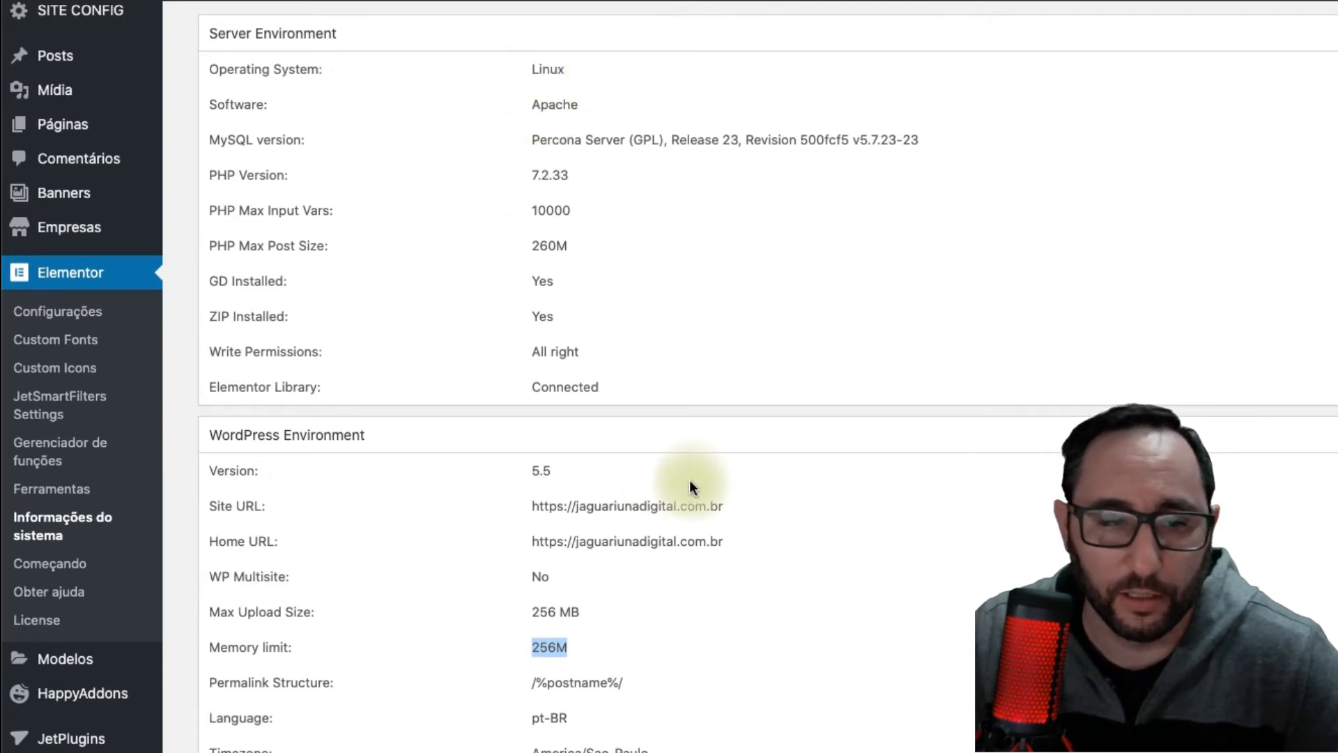
scroll(689, 486, down, 5)
scroll(689, 490, up, 4)
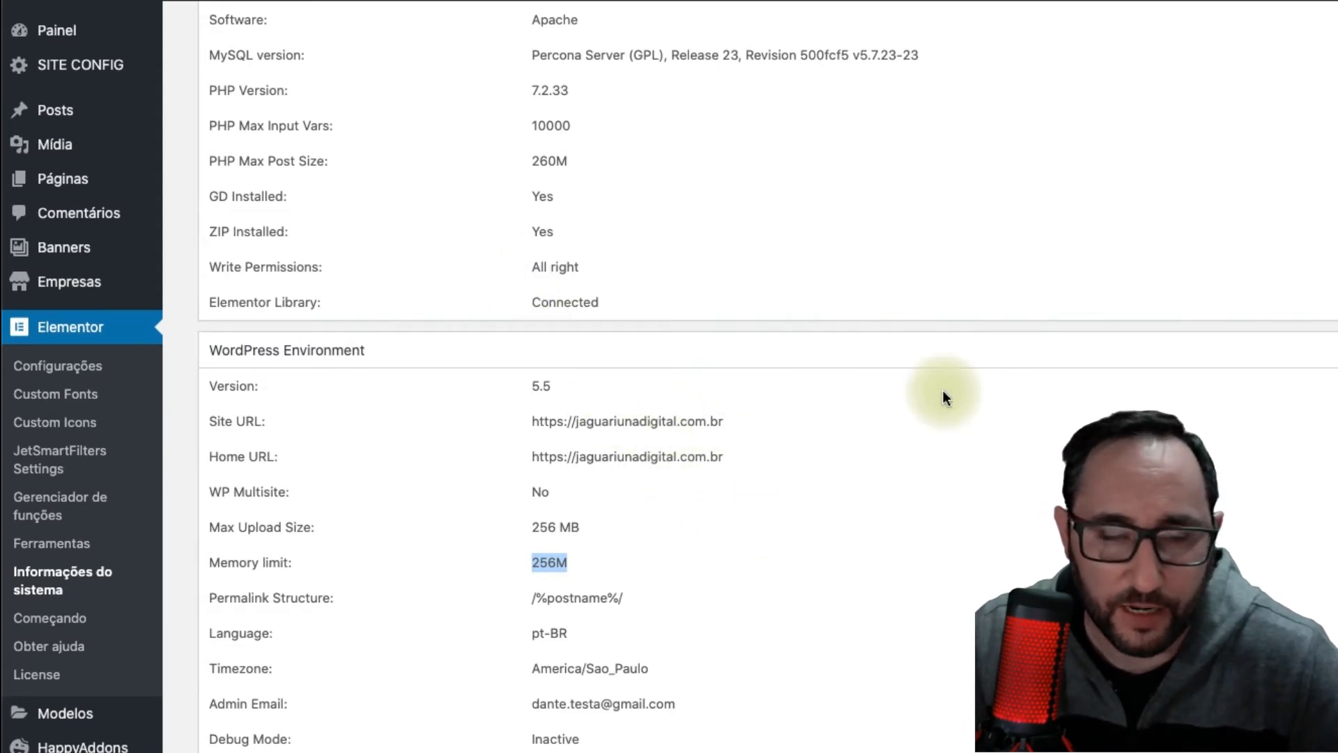
scroll(954, 400, up, 3)
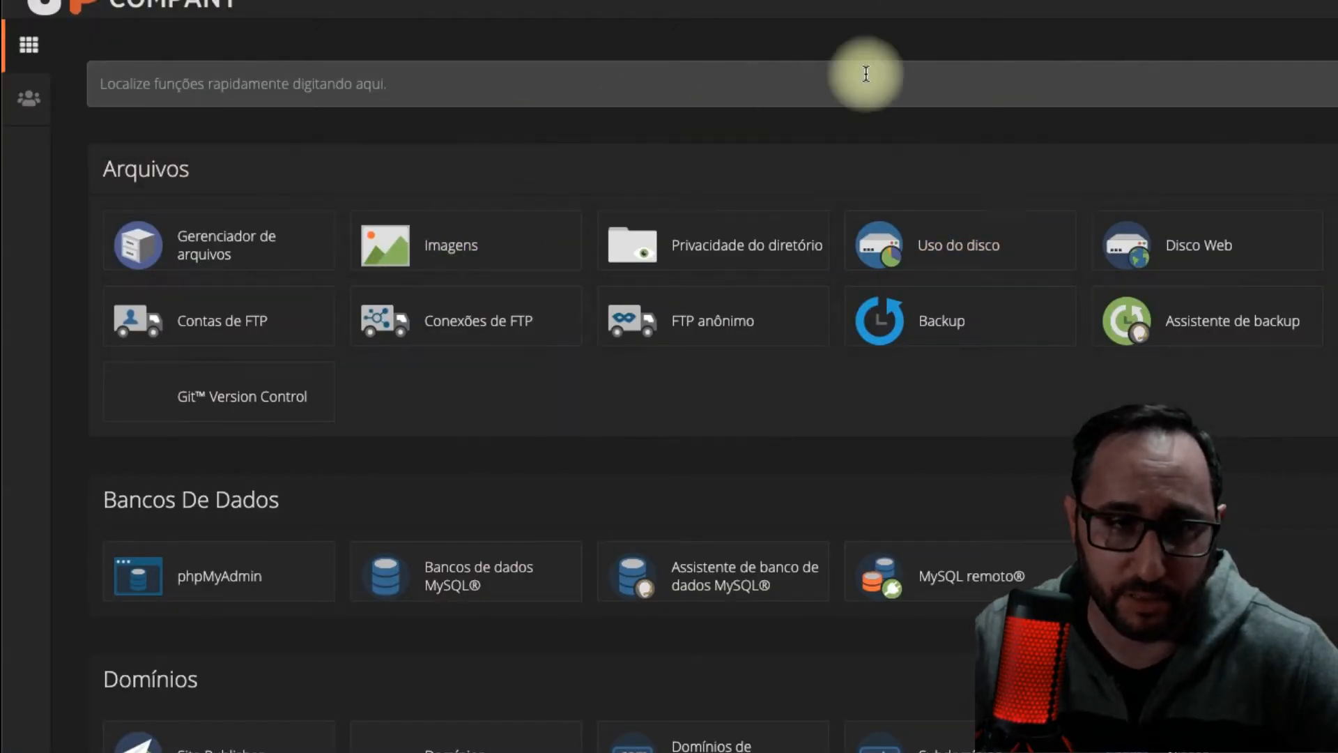
Switch to cPanel and load the basic PHP settings for jaguariunadigital.com.br in the MultiPHP INI Editor.
scroll(1122, 394, down, 5)
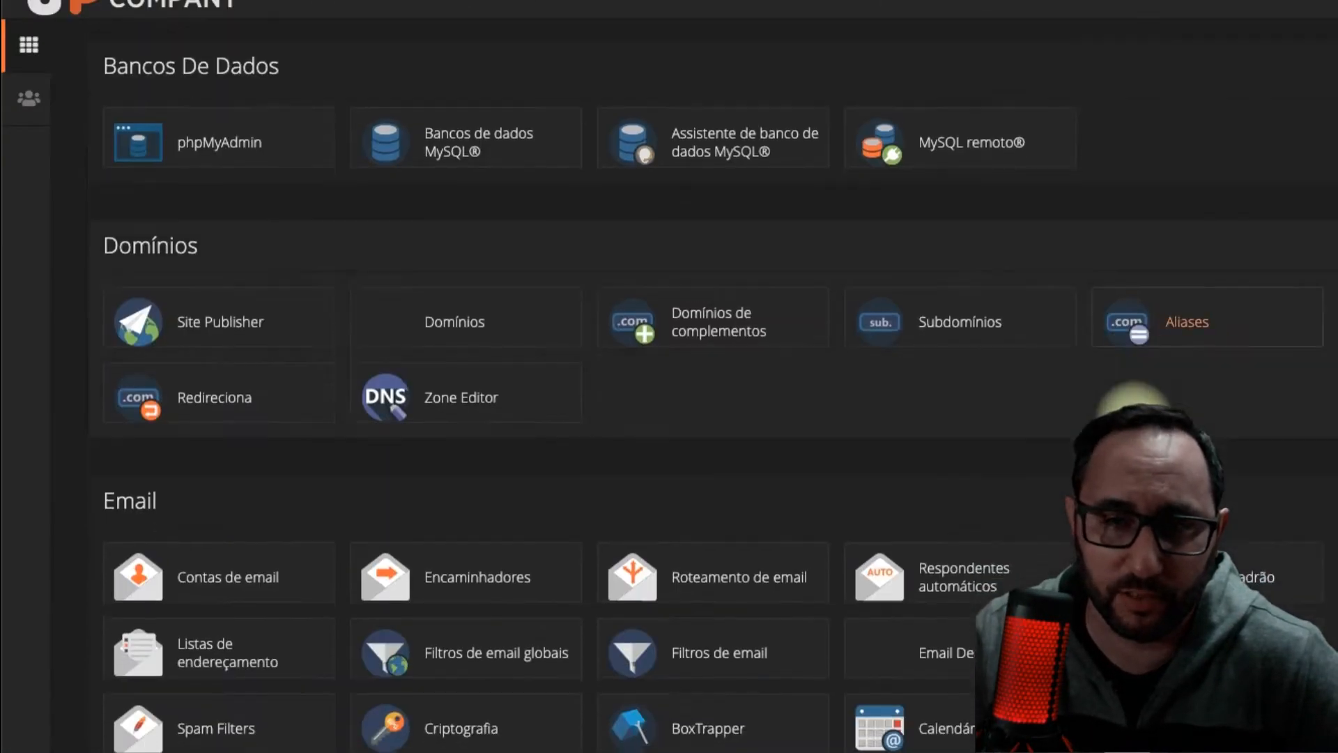
scroll(1060, 412, down, 12)
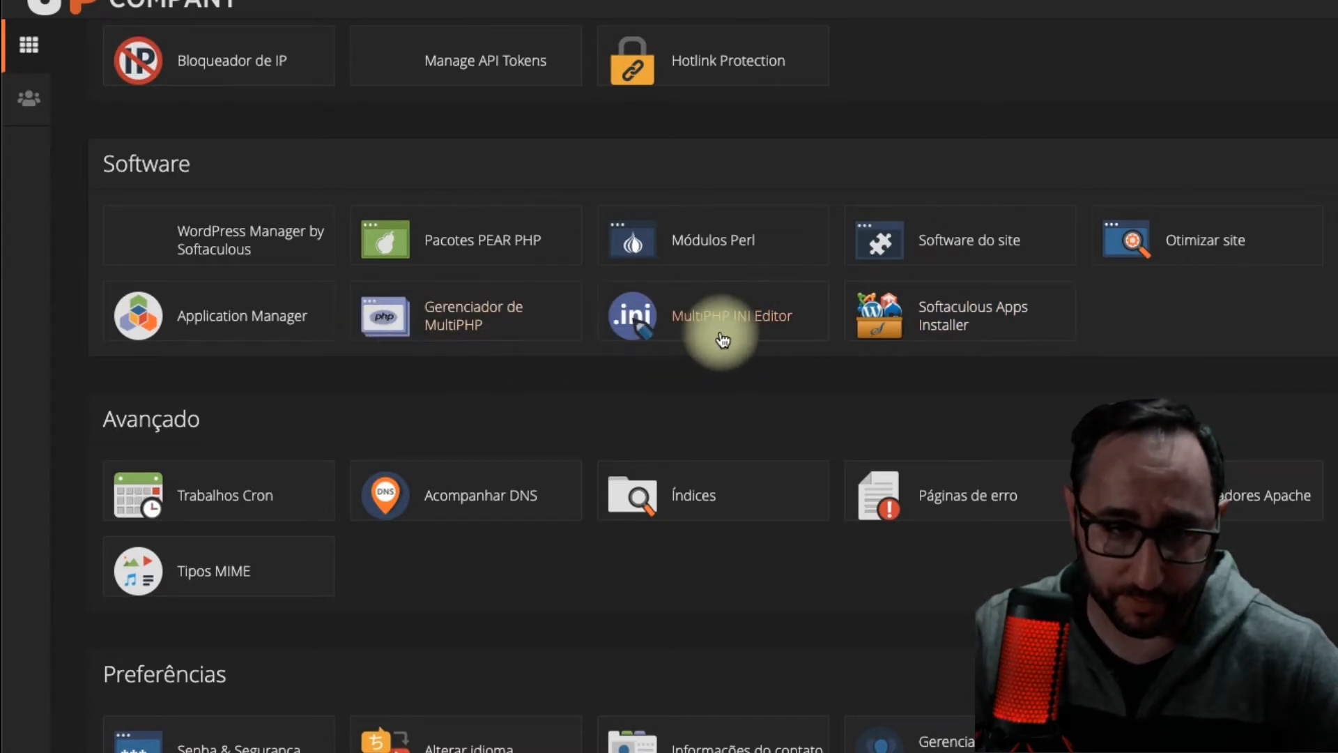
click(749, 329)
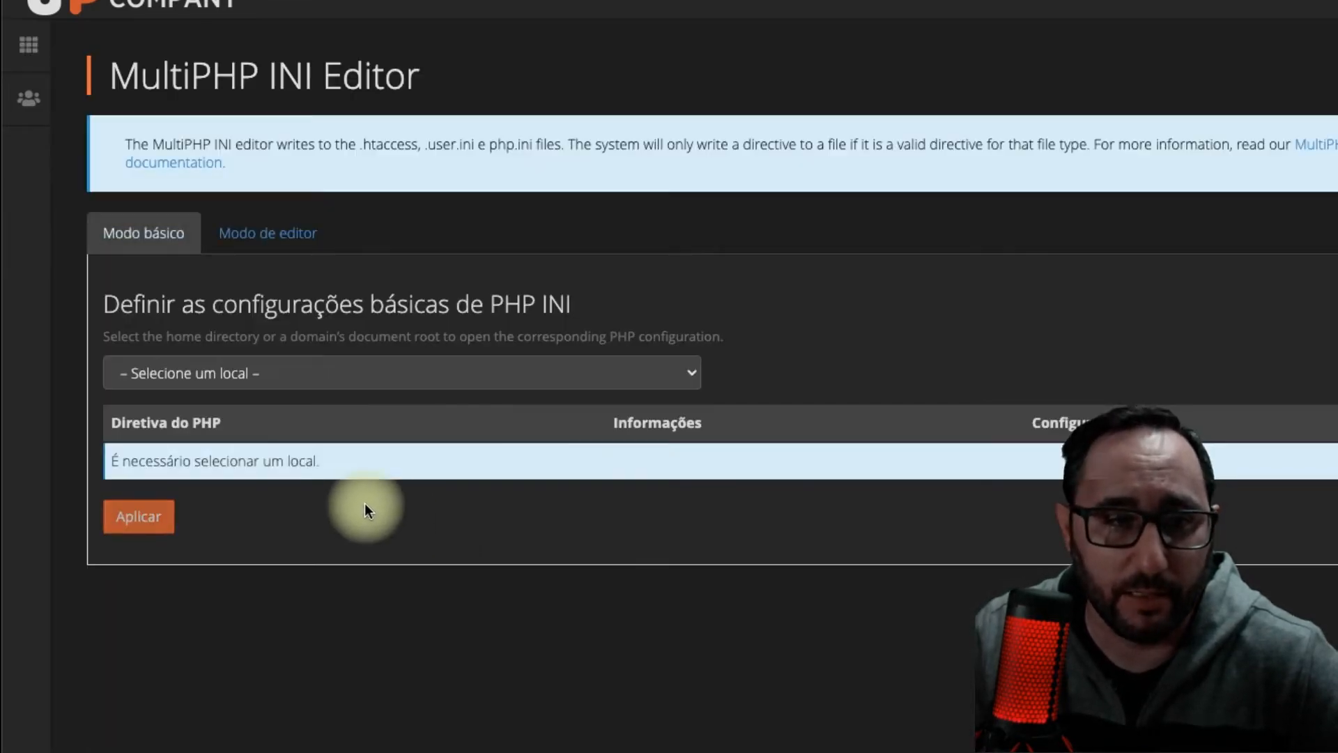
click(244, 382)
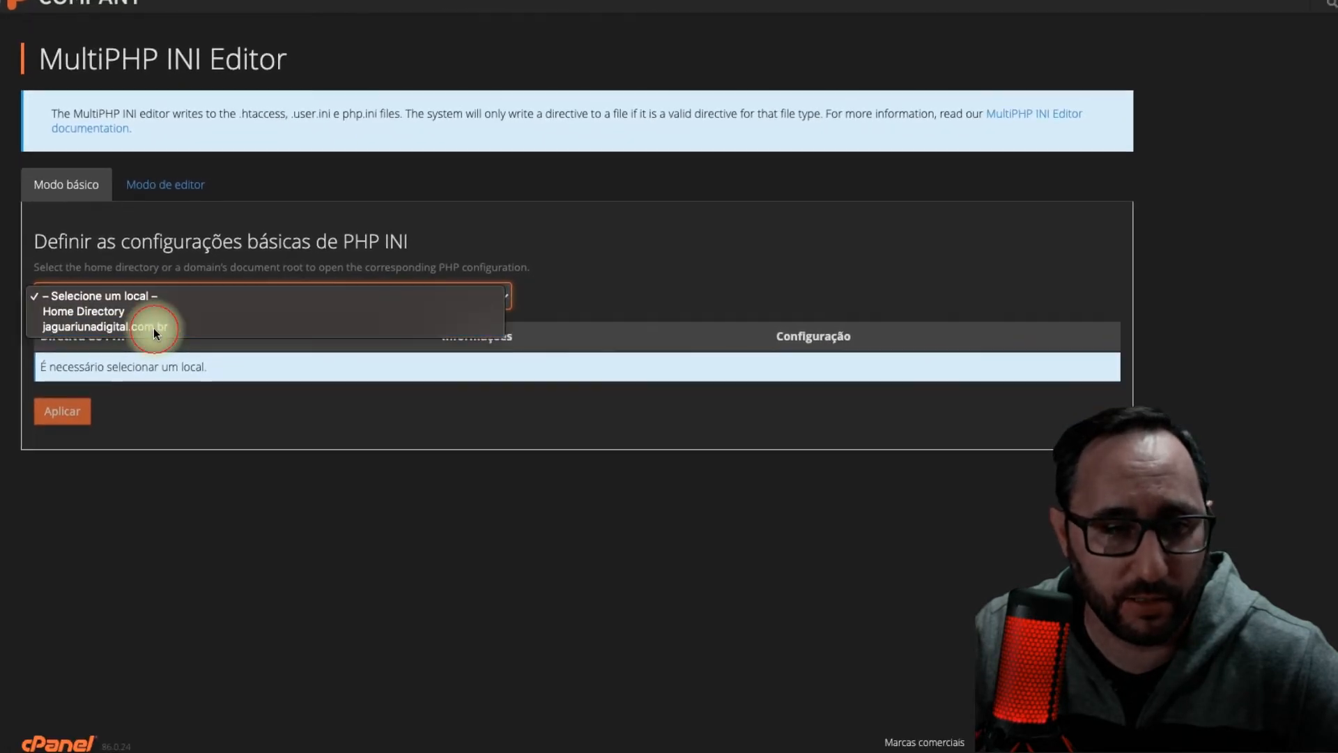
click(154, 327)
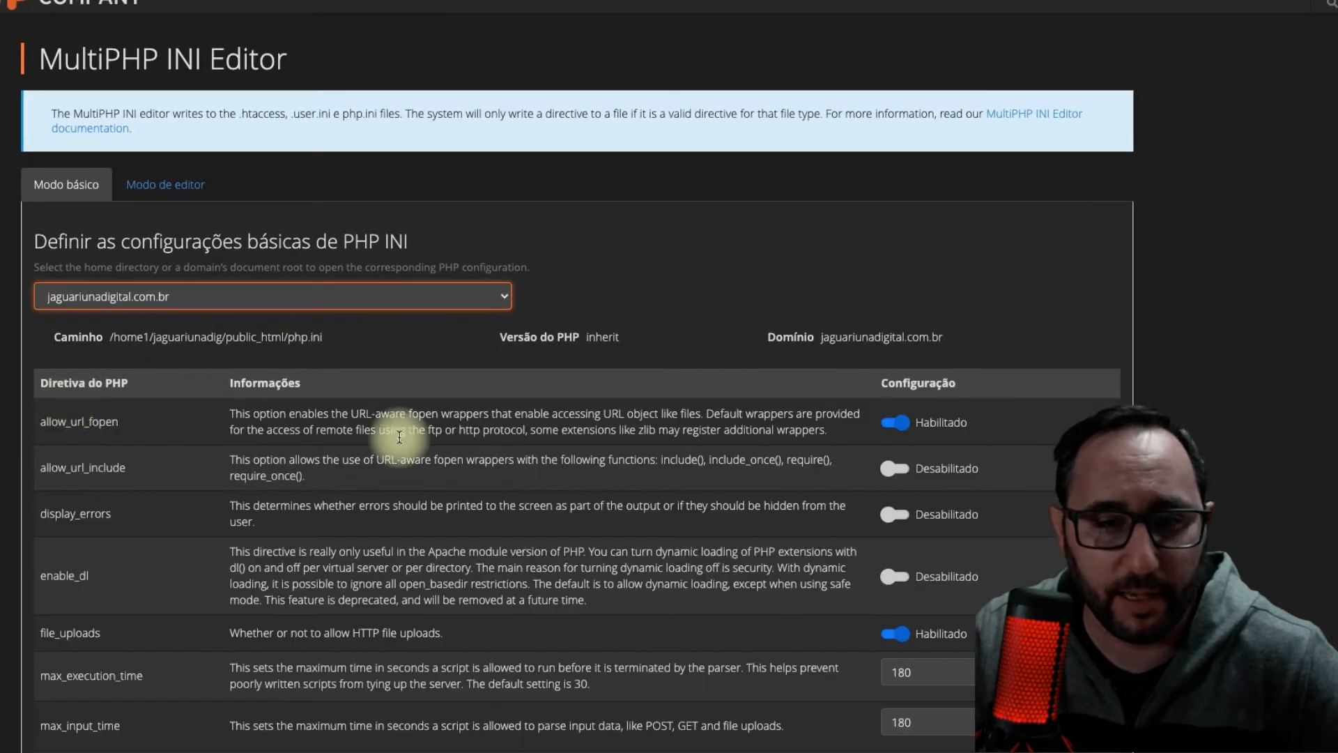
Try a max_execution_time of 60 and a max_input_time of 30.
scroll(777, 471, down, 4)
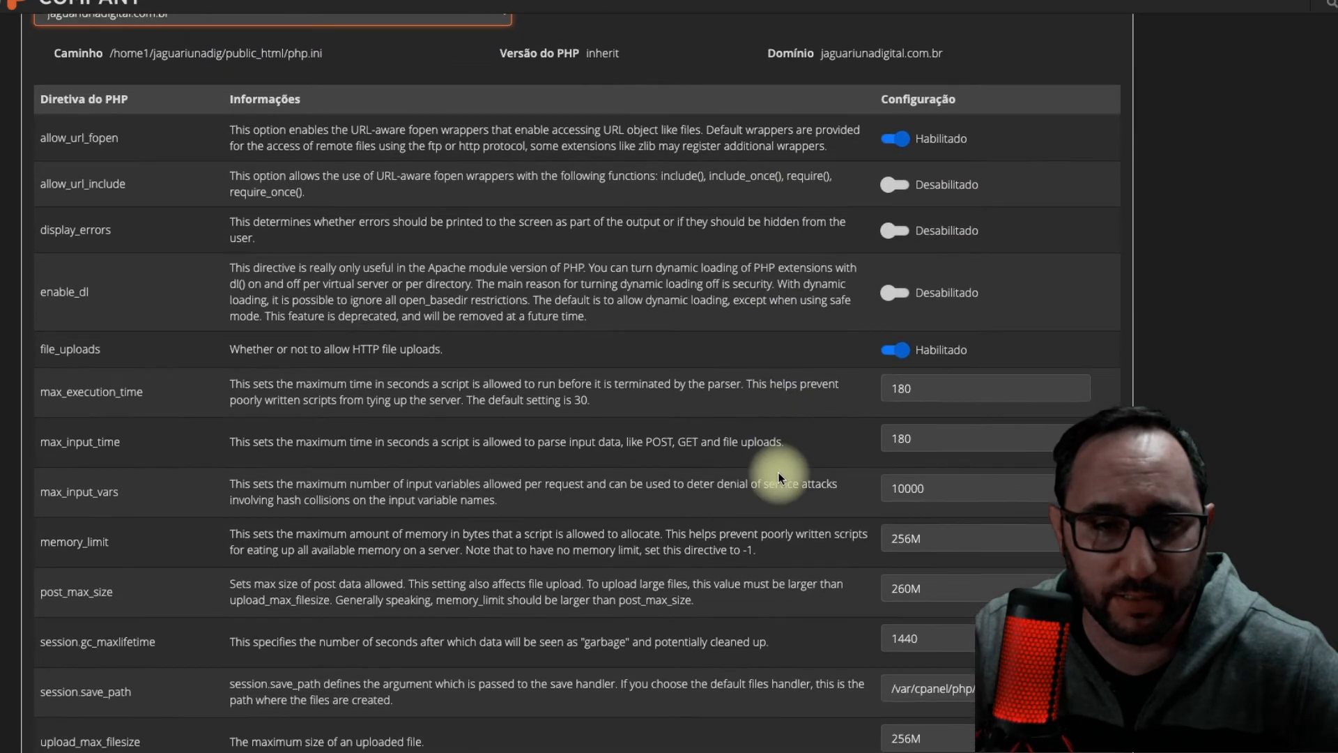
double_click(909, 397)
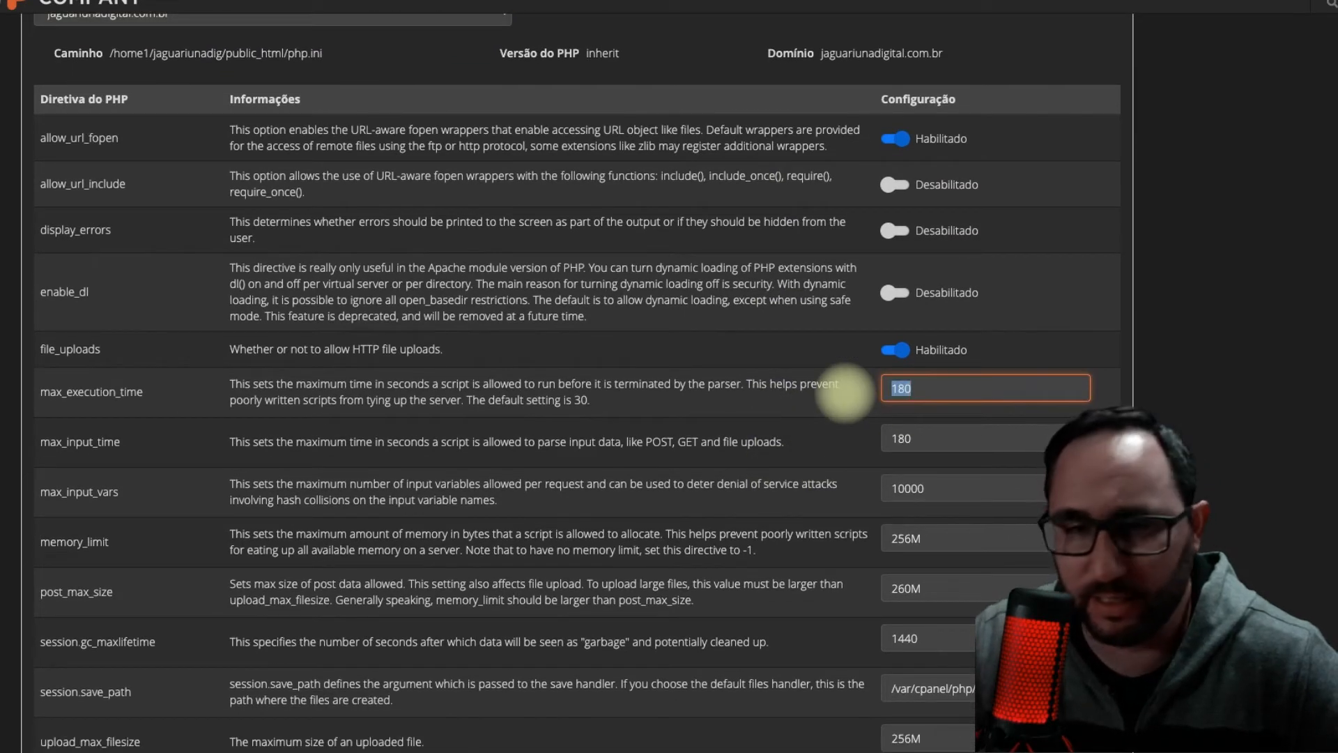
text(30)
double_click(902, 388)
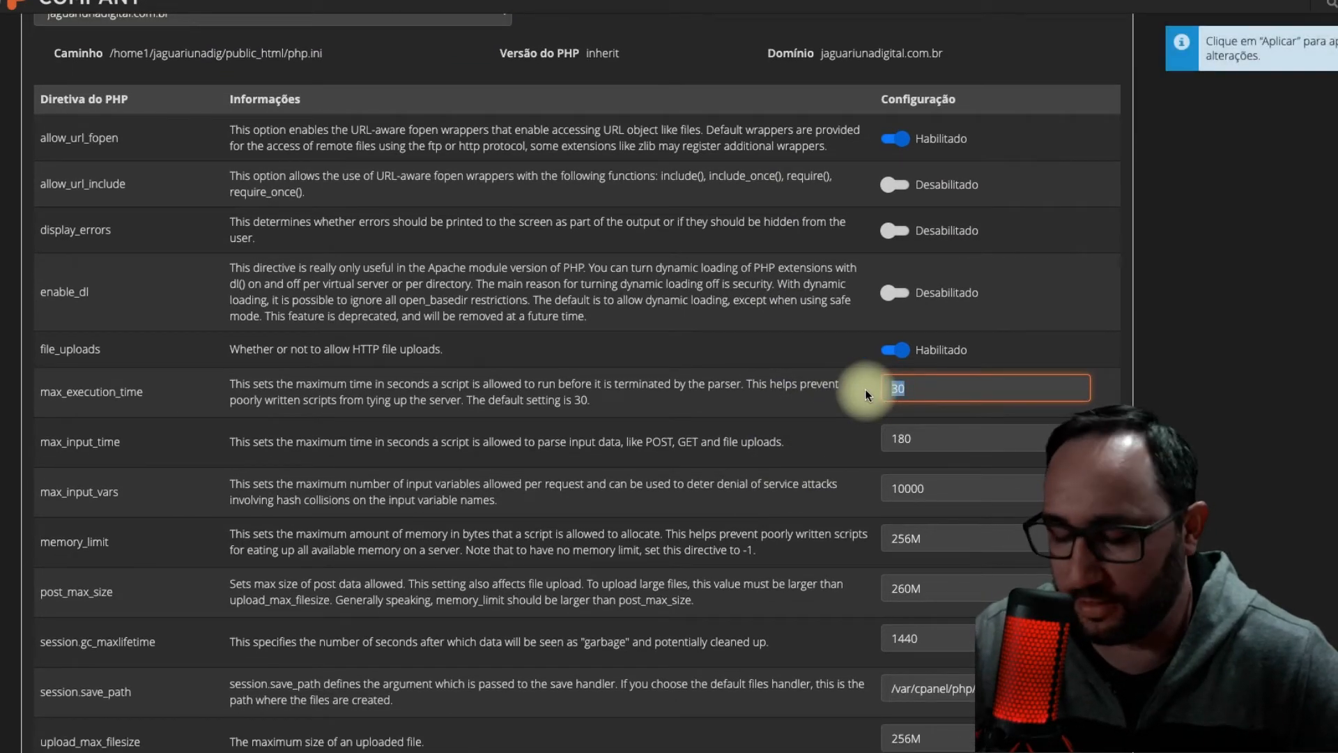
text(60)
key(Tab)
text(3)
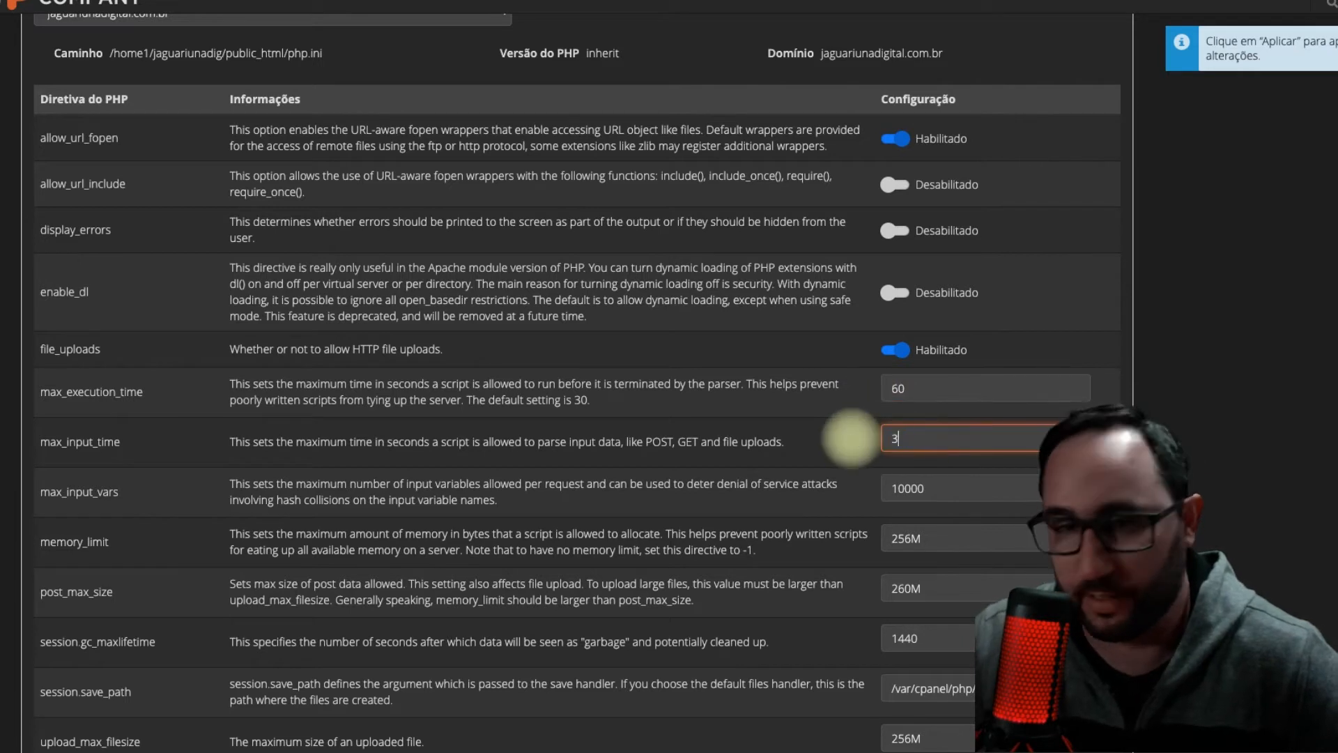
text(0)
Set both max_execution_time and max_input_time to 180.
double_click(948, 388)
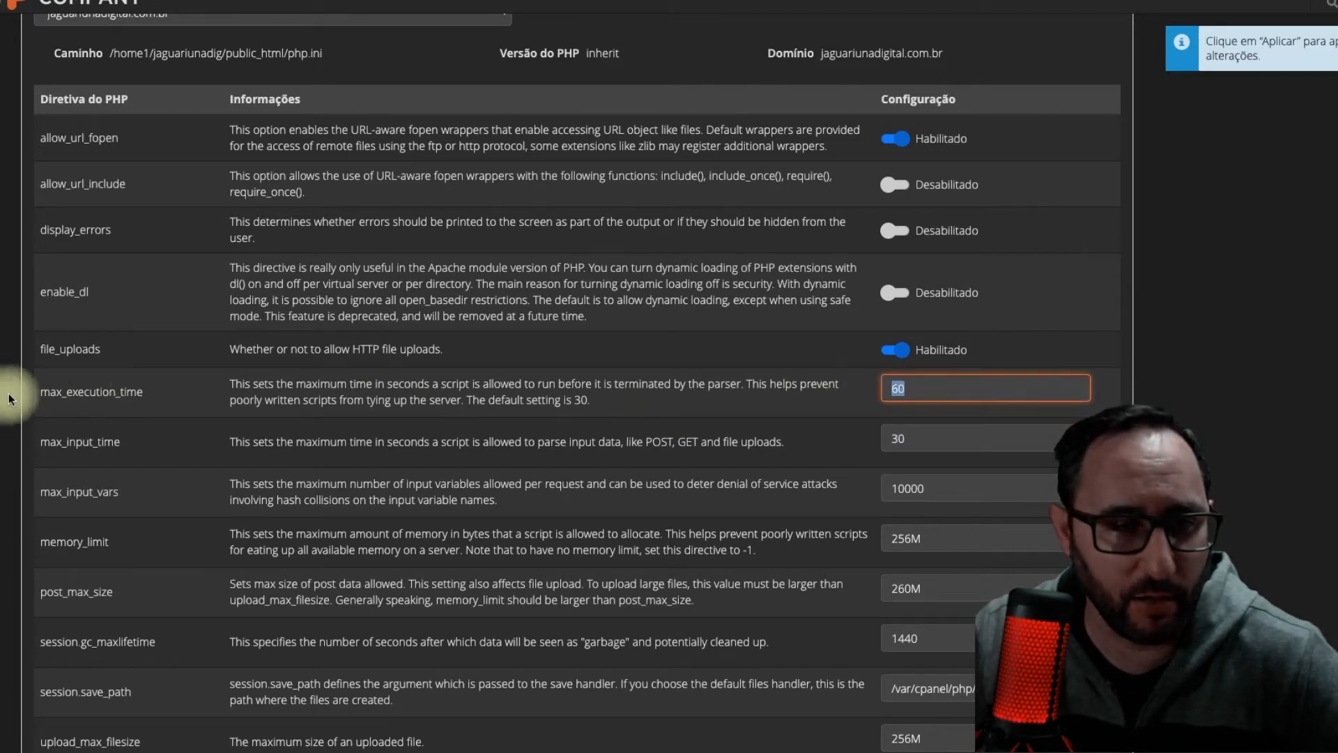
double_click(43, 392)
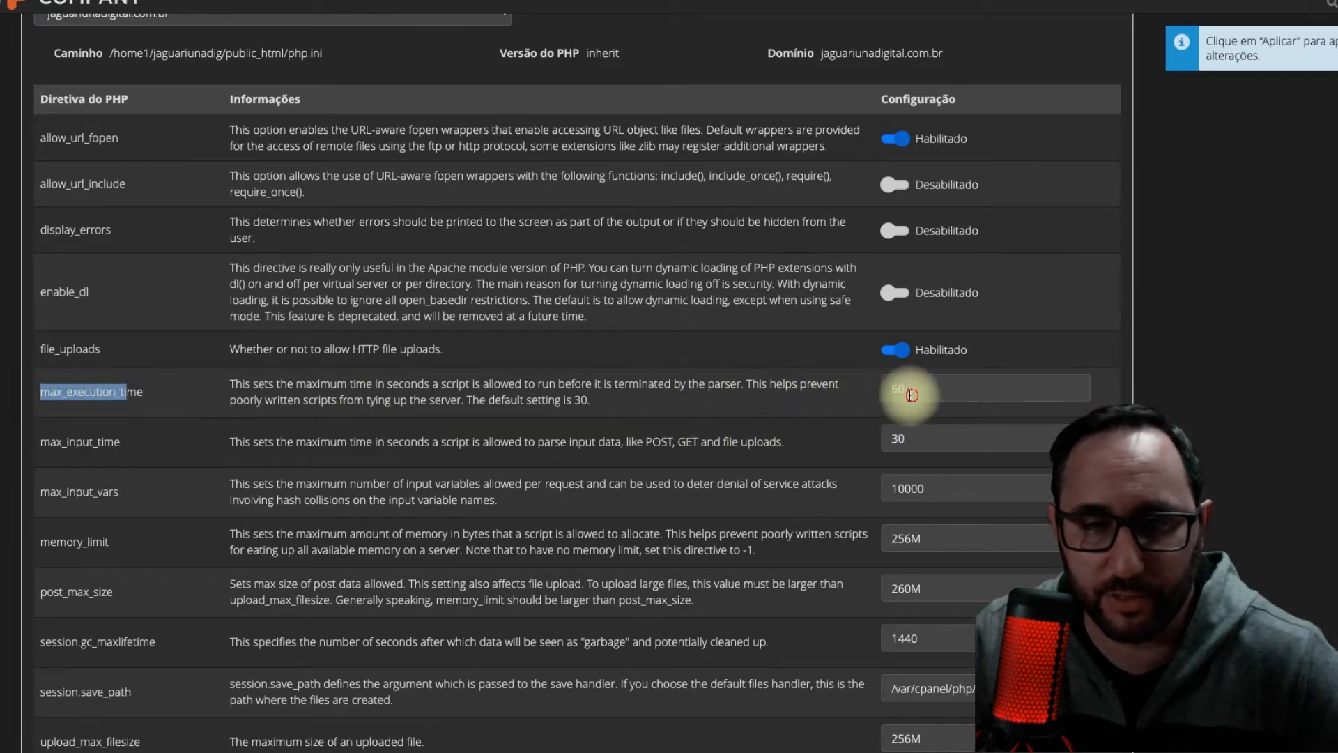
click(885, 394)
key(BackSpace)
key(BackSpace)
text(1)
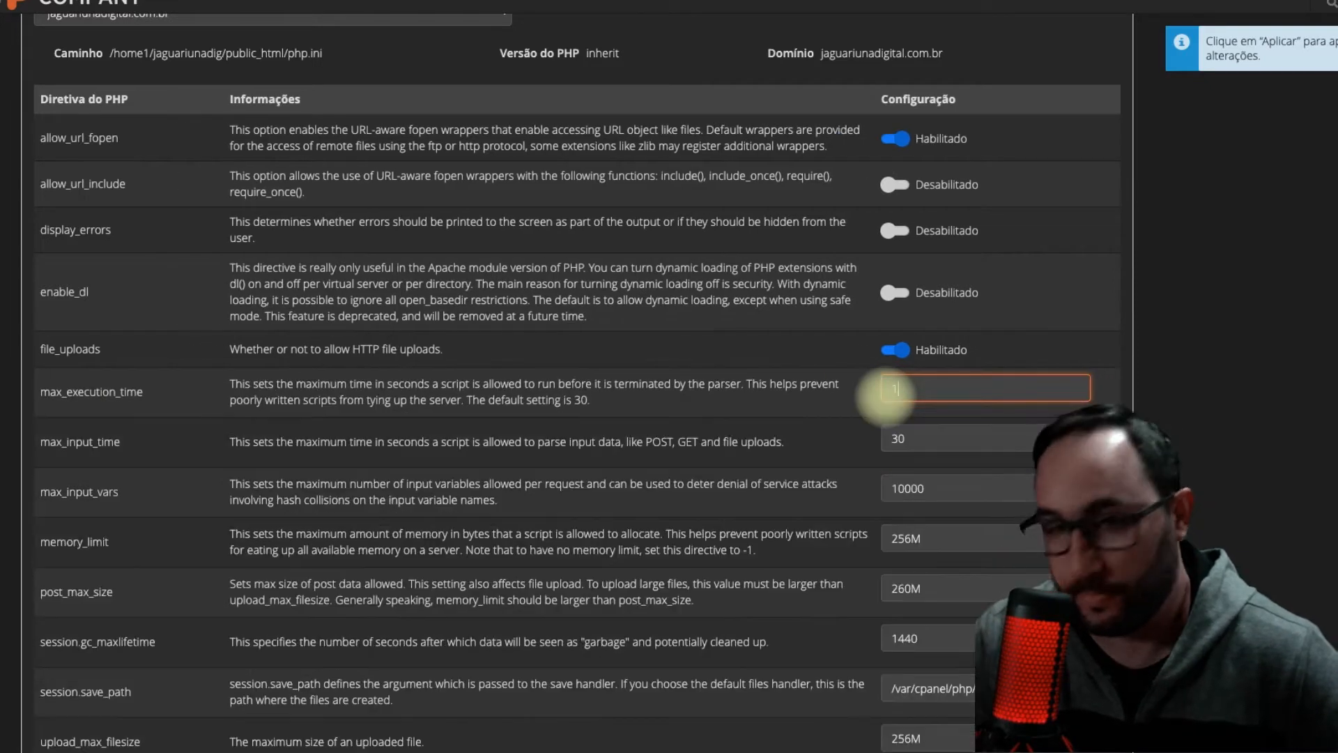
text(80)
double_click(903, 438)
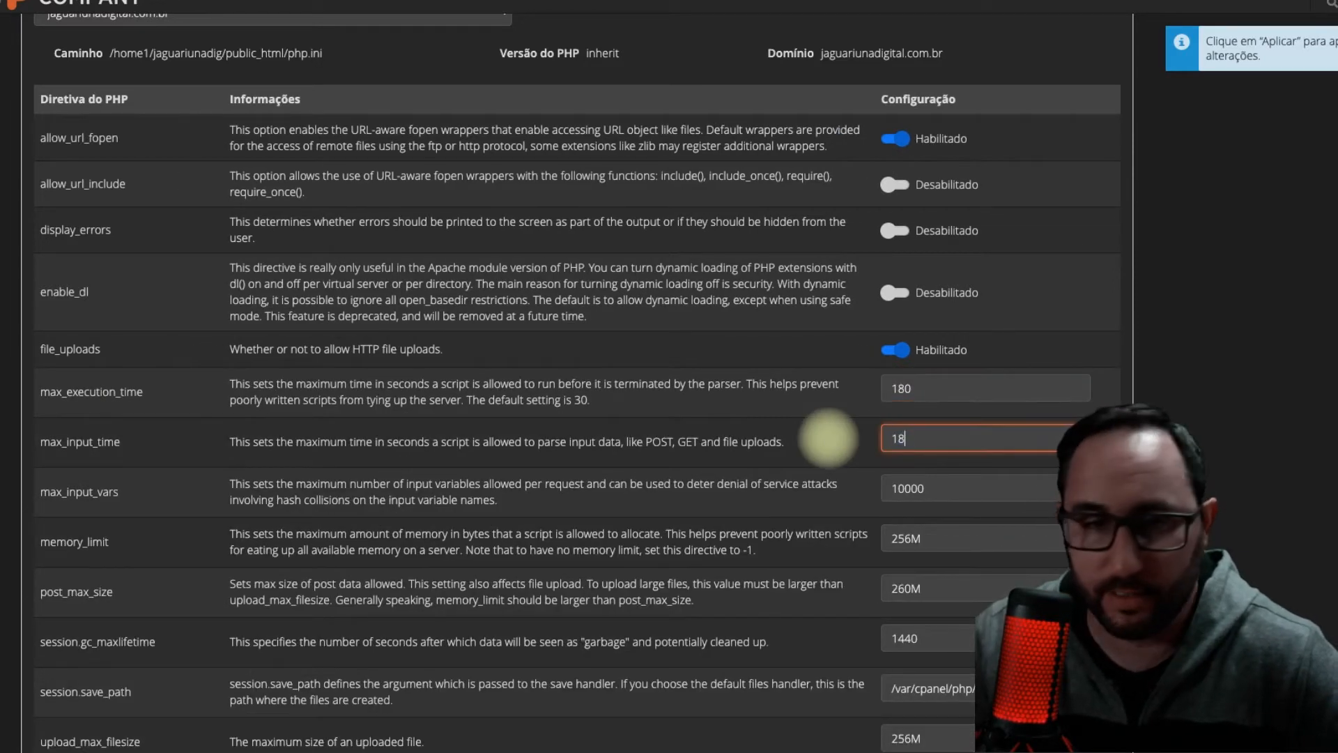
text(180)
click(64, 450)
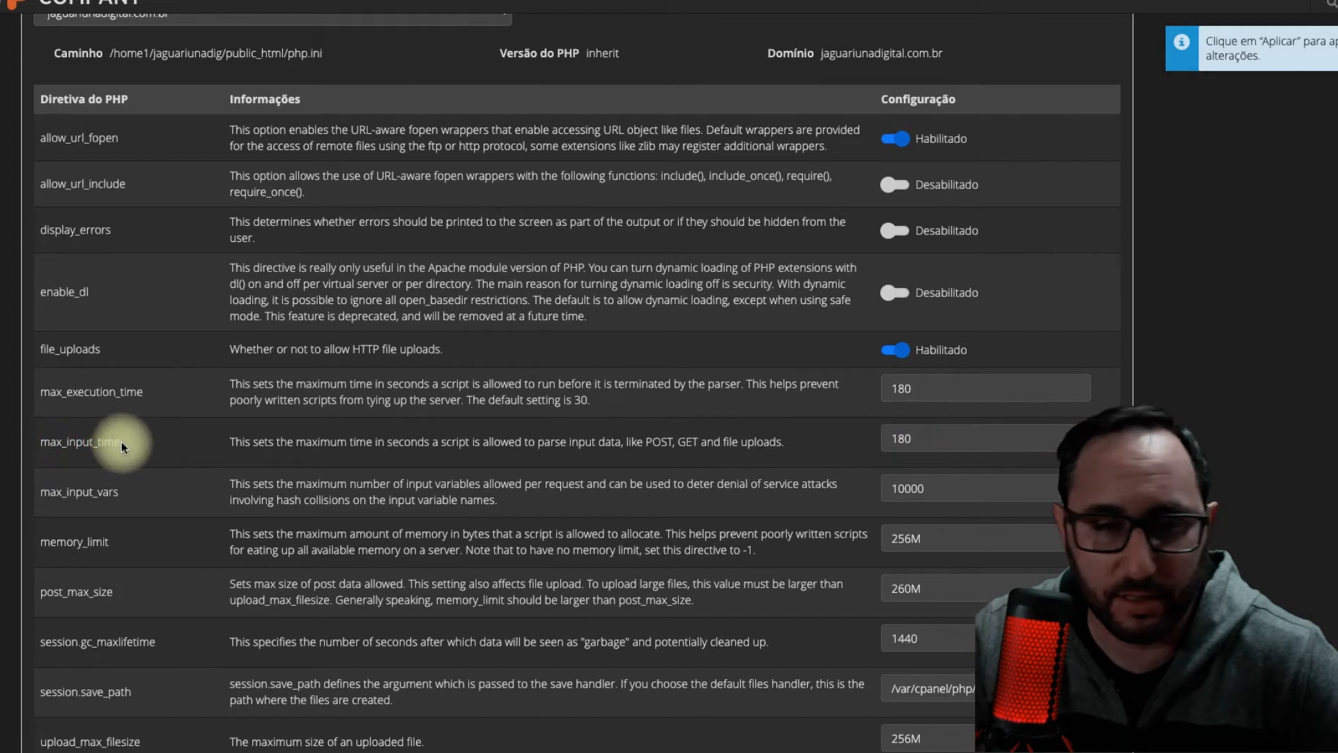
Examine the max_input_vars directive, its description and its configured value.
double_click(79, 492)
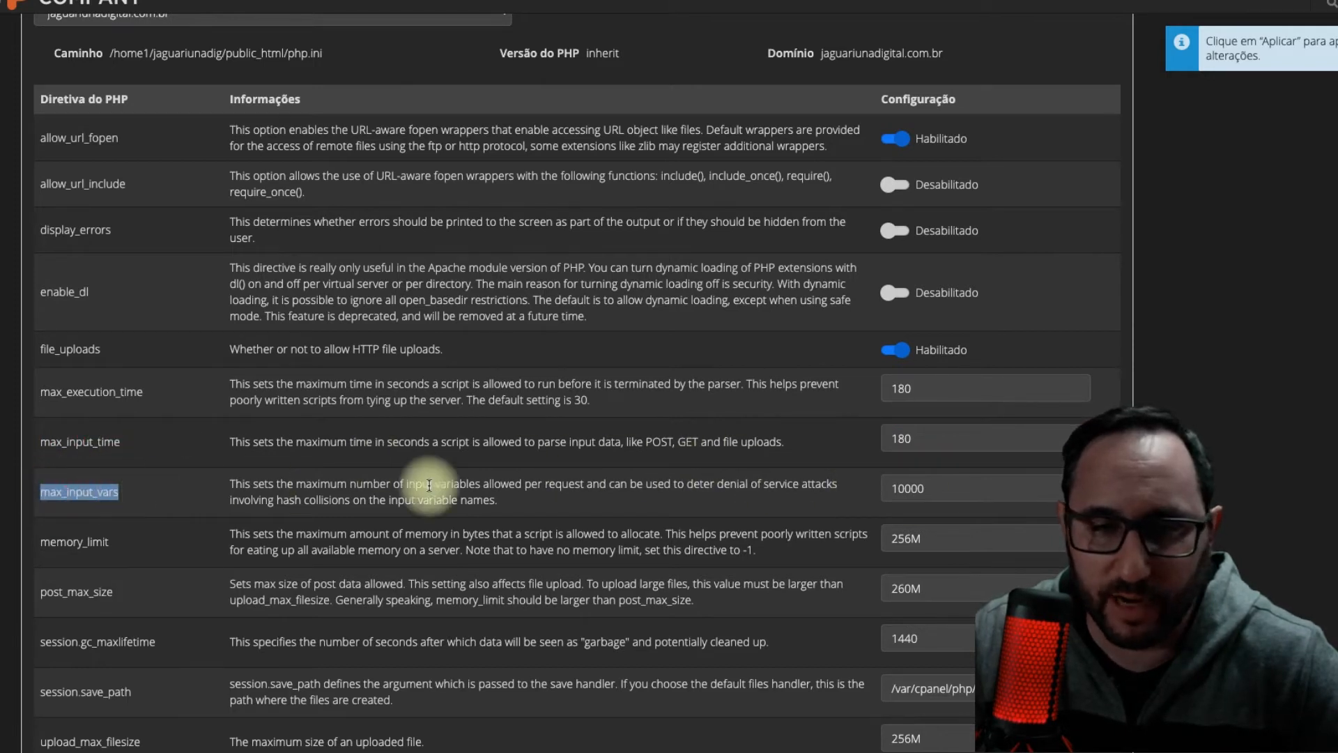
double_click(947, 489)
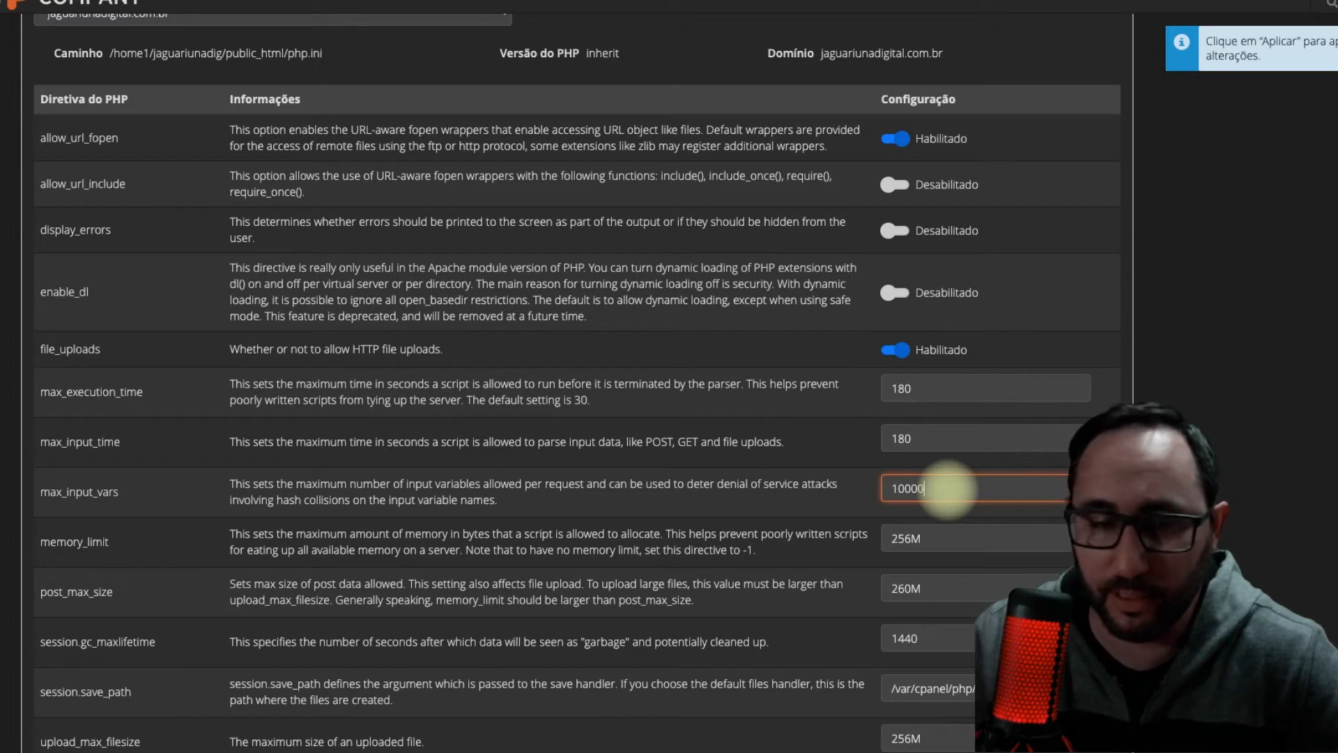
click(44, 496)
drag(43, 495, 142, 493)
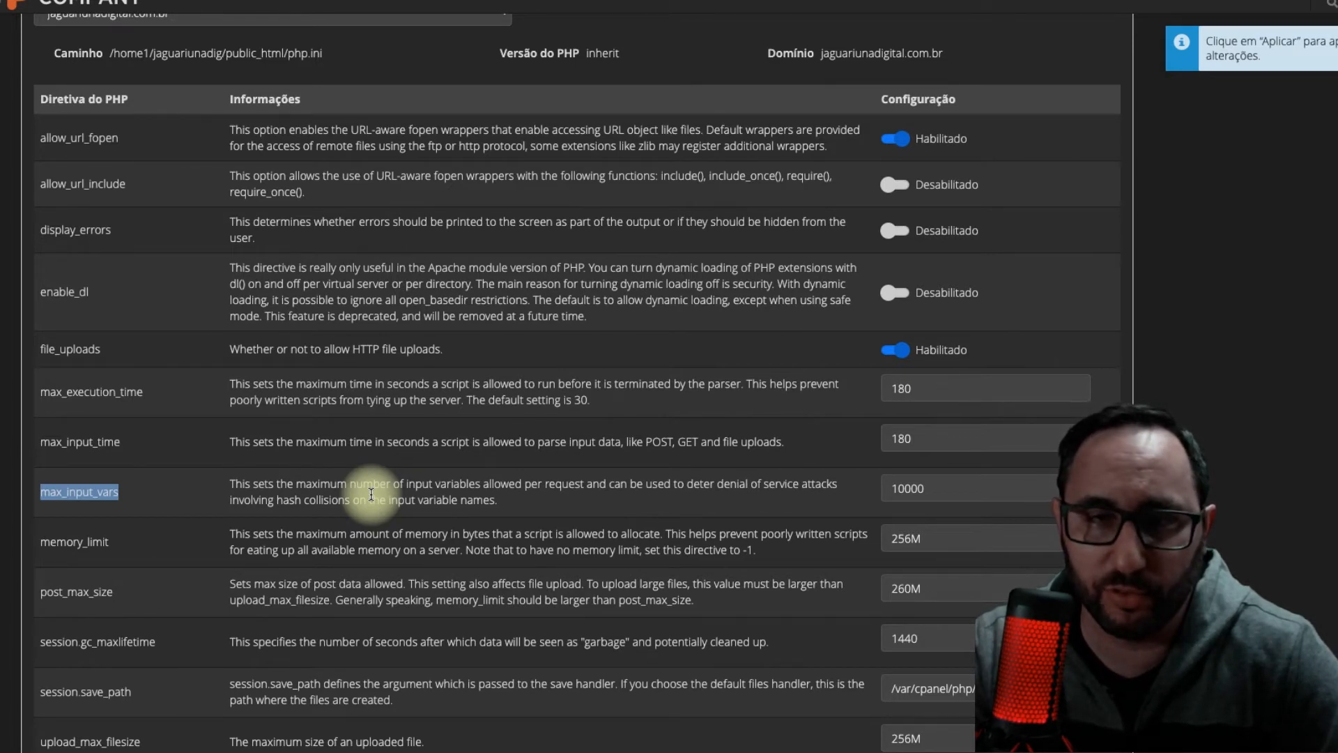
click(965, 495)
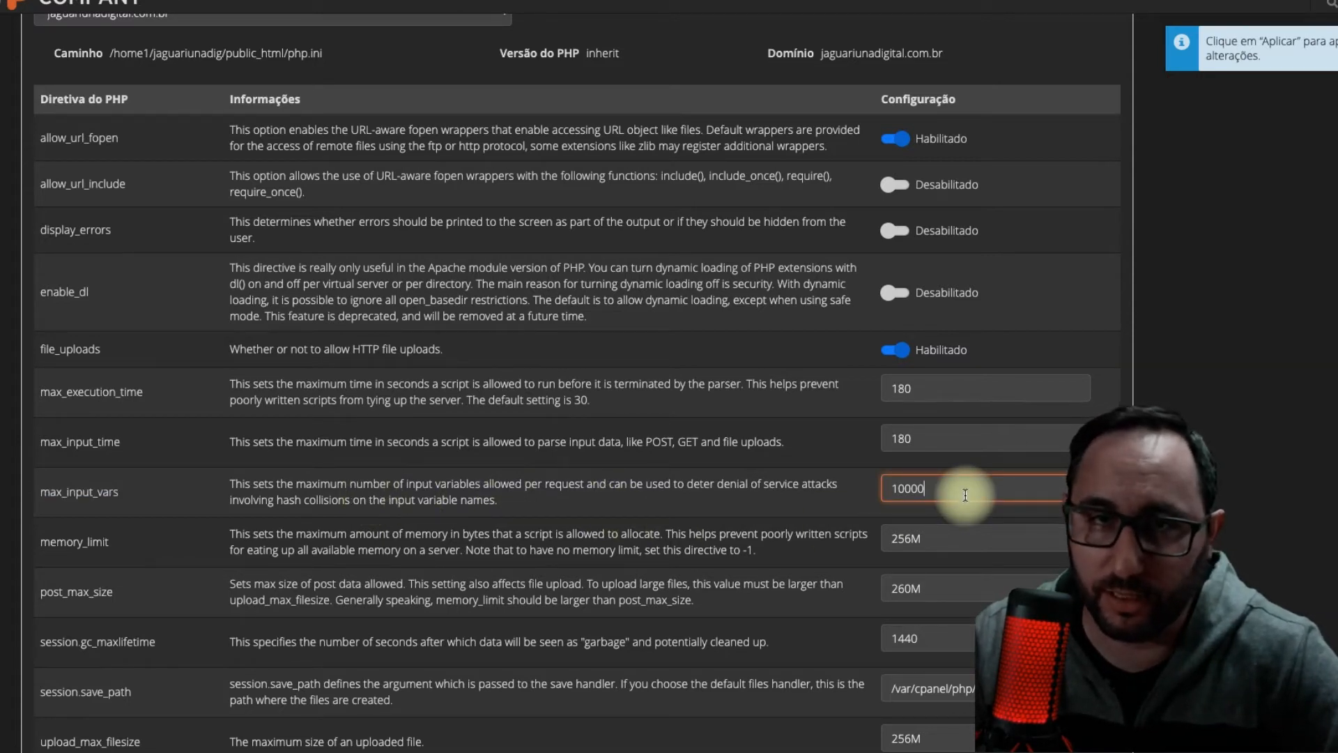
drag(965, 495, 390, 486)
drag(56, 492, 135, 493)
click(129, 494)
drag(546, 484, 583, 484)
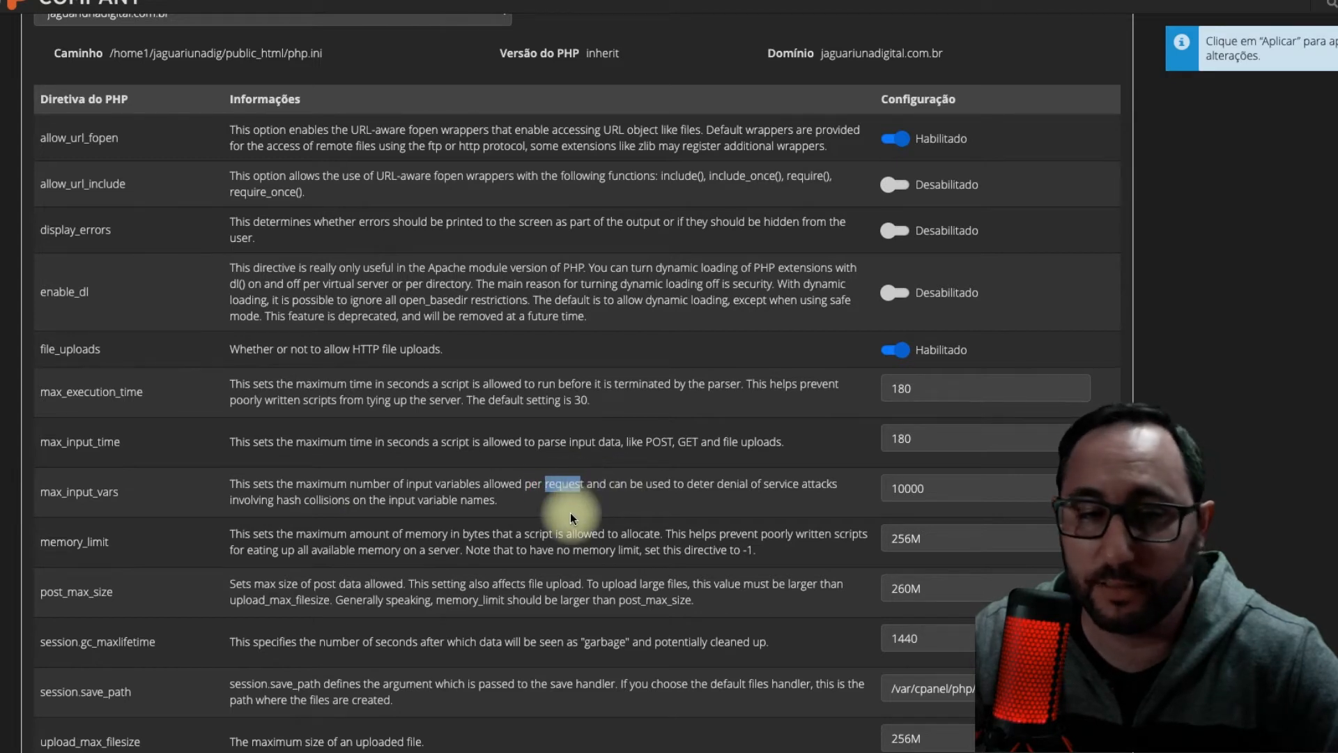
drag(961, 504, 891, 504)
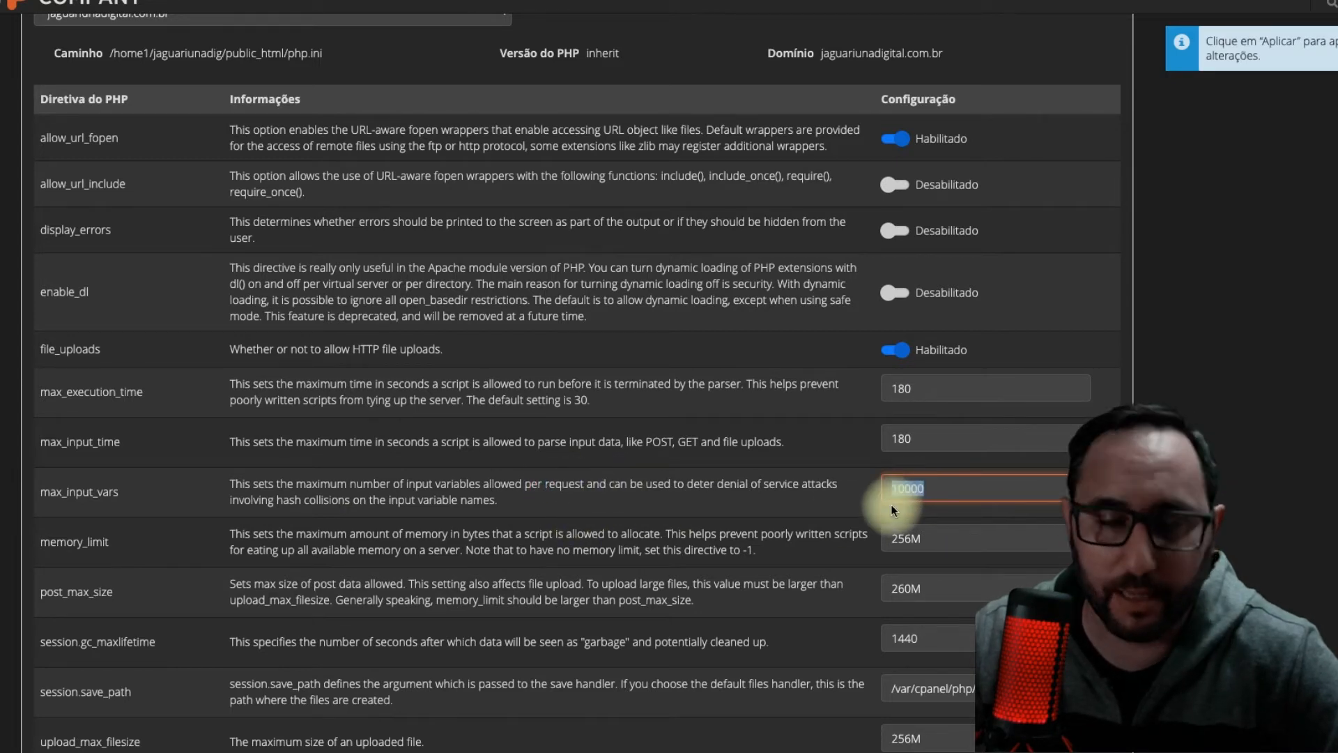
click(944, 486)
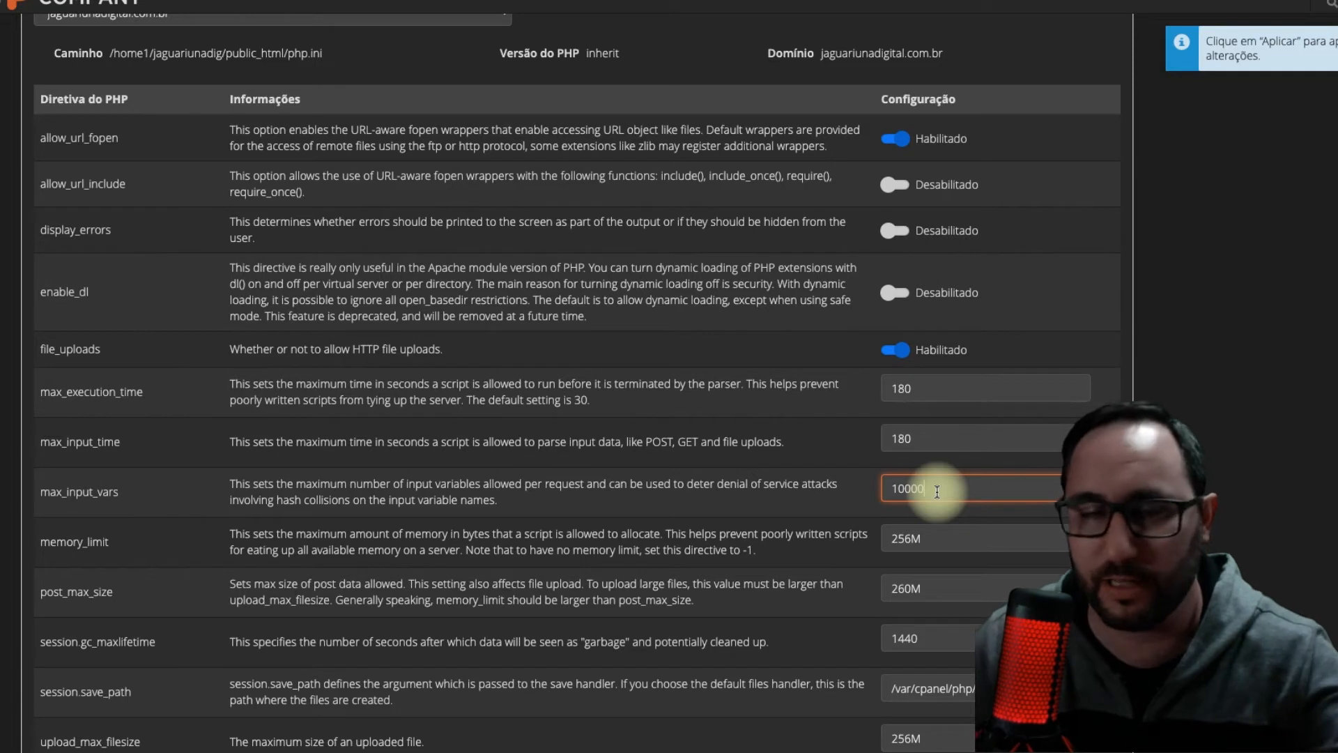
drag(938, 492, 883, 486)
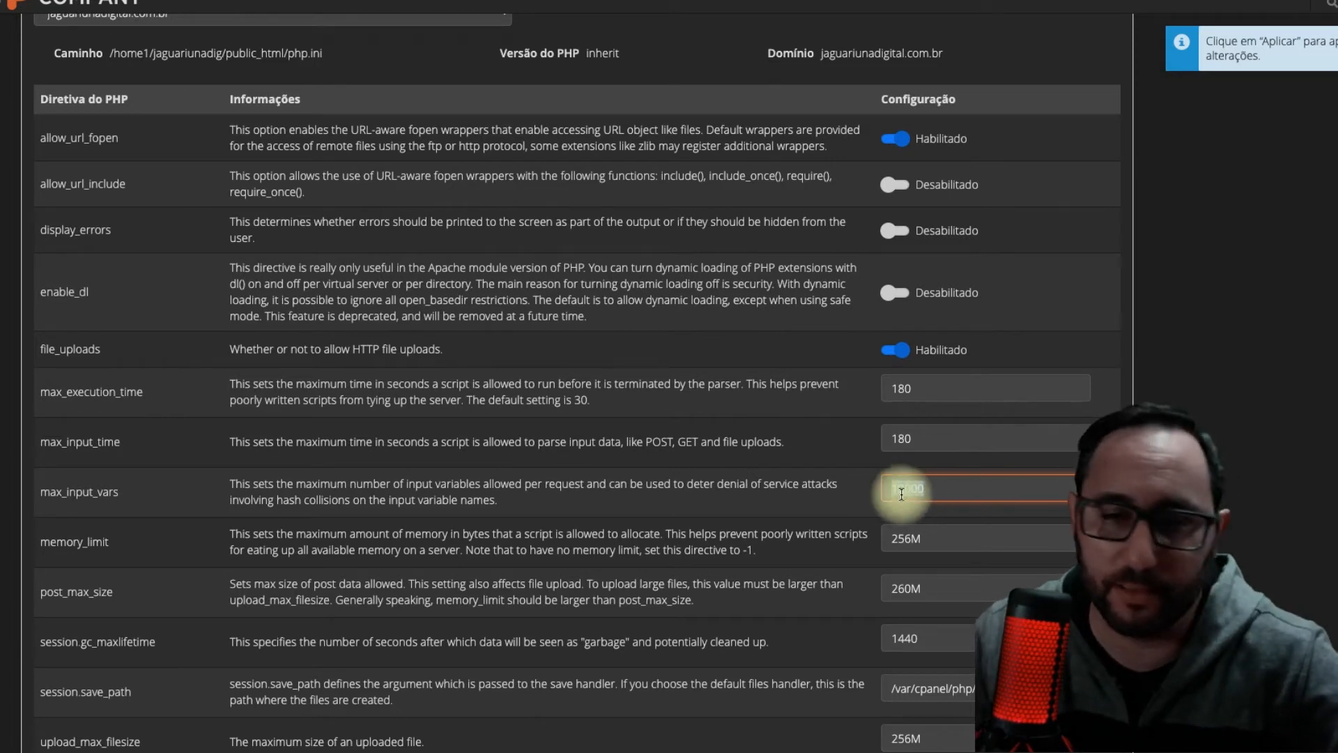
click(950, 489)
drag(857, 487, 968, 488)
Check the execution time, post size and session lifetime values, and apply the PHP settings to the domain.
drag(910, 388, 812, 385)
scroll(786, 491, down, 2)
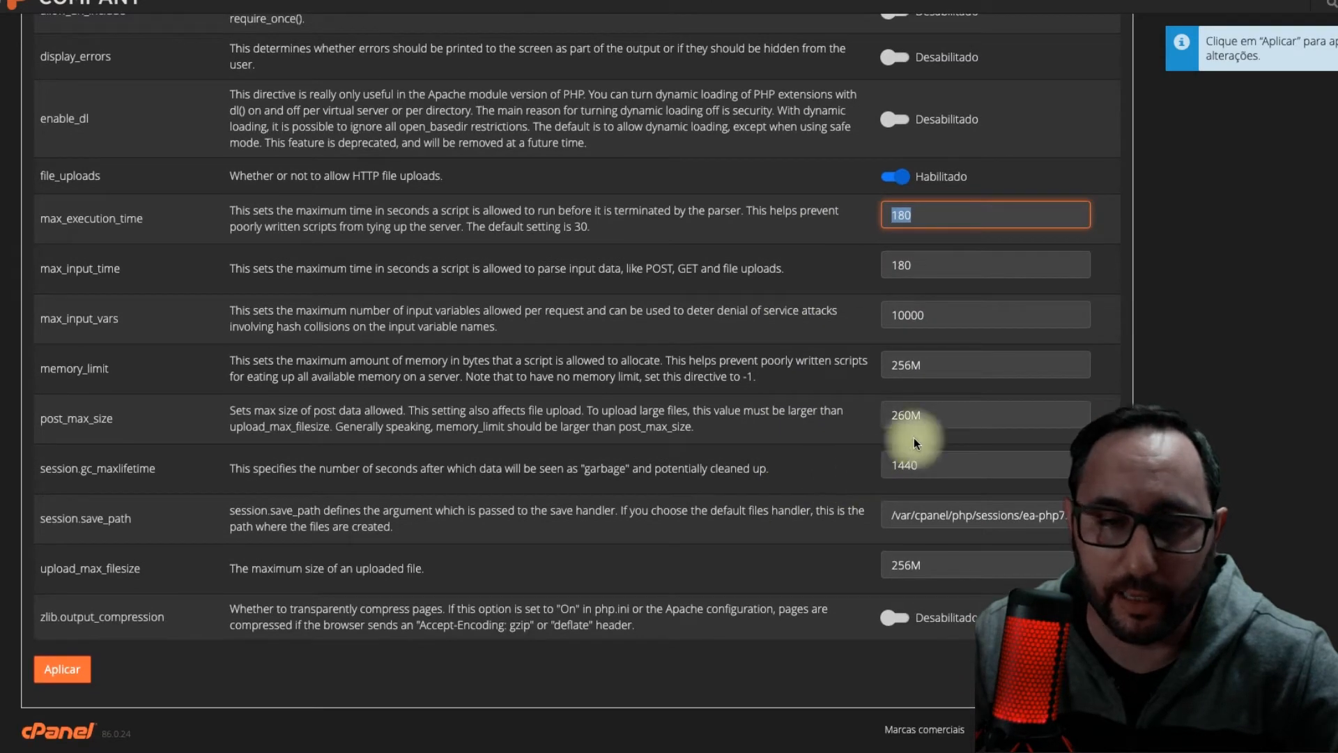
drag(969, 415, 838, 411)
drag(948, 471, 825, 473)
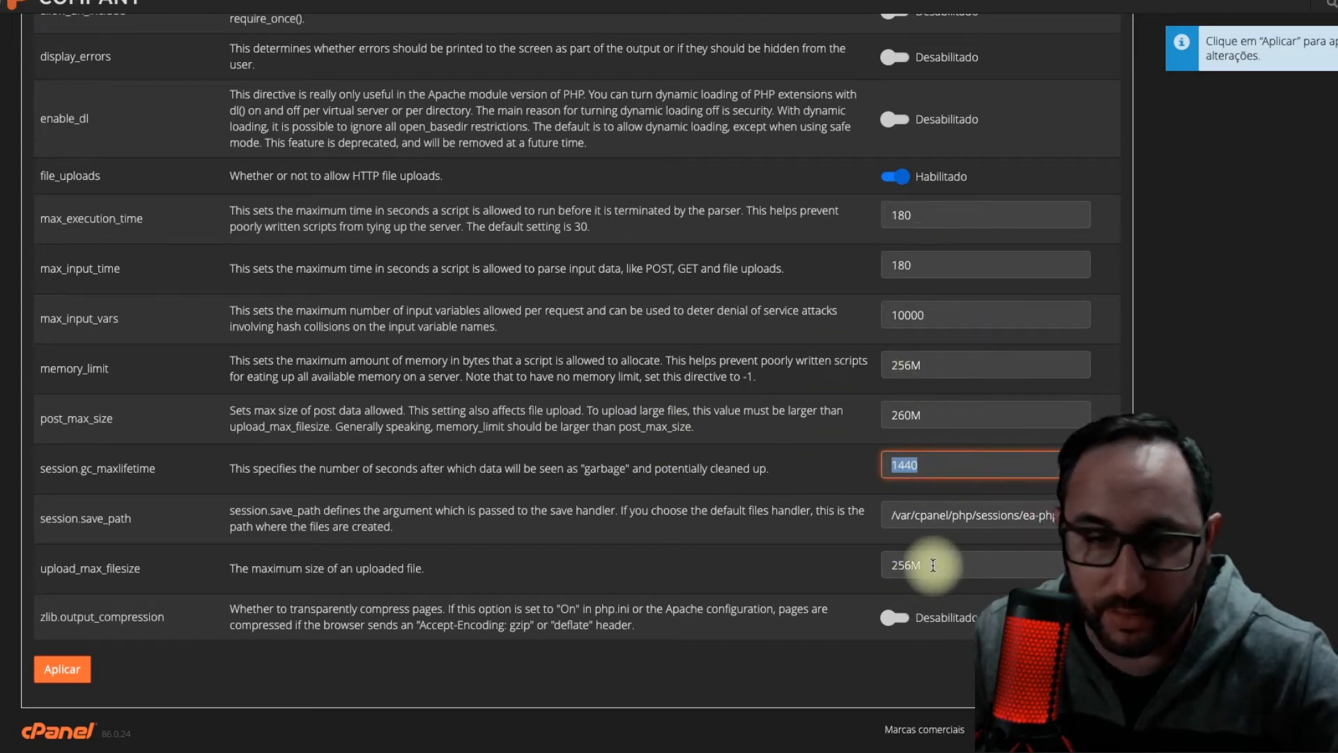
click(61, 668)
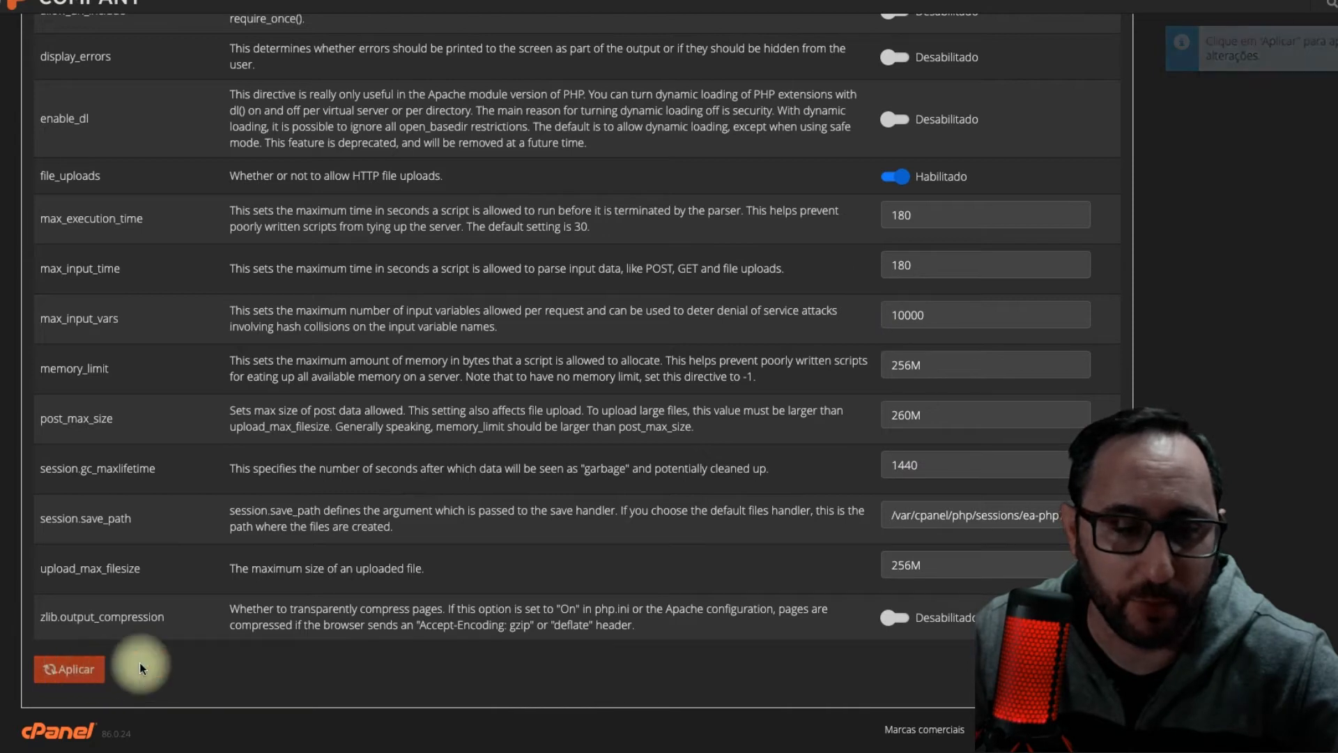
Open the hosting's file manager and show the contents of the public_html folder.
scroll(519, 511, up, 7)
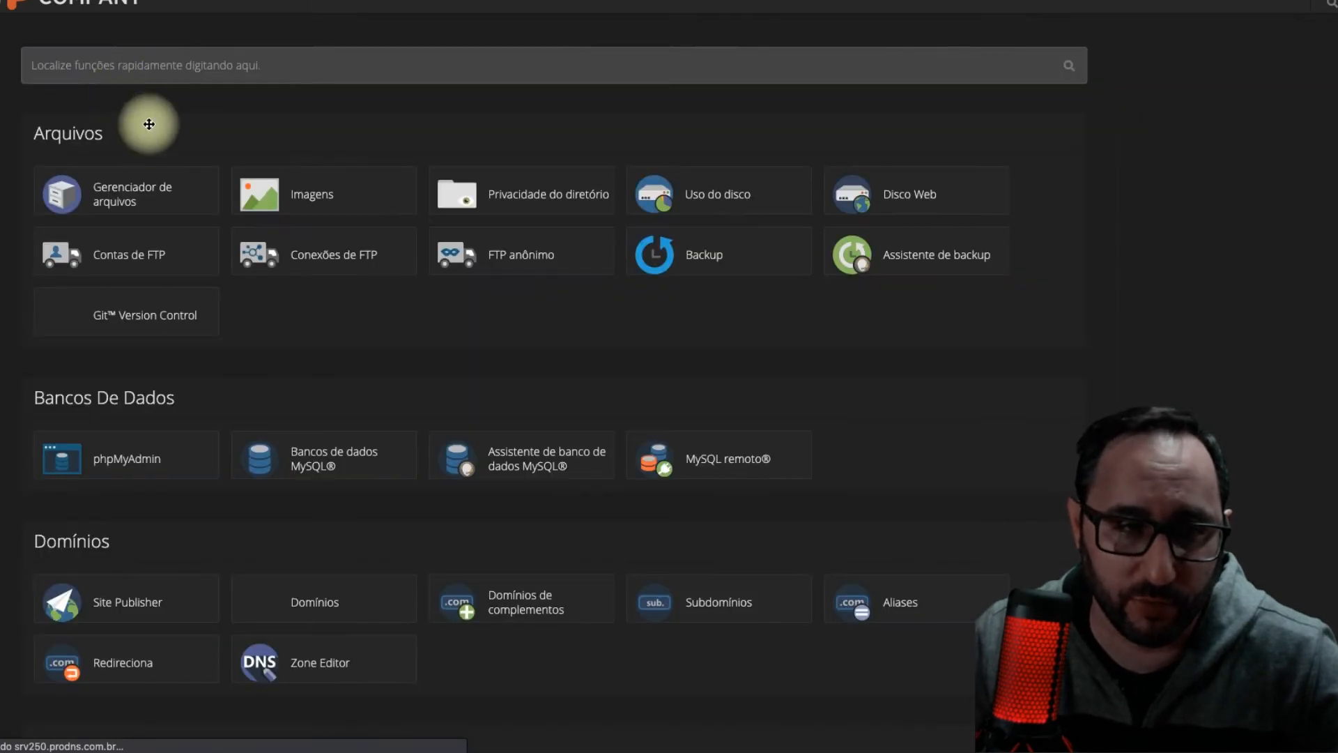
click(148, 195)
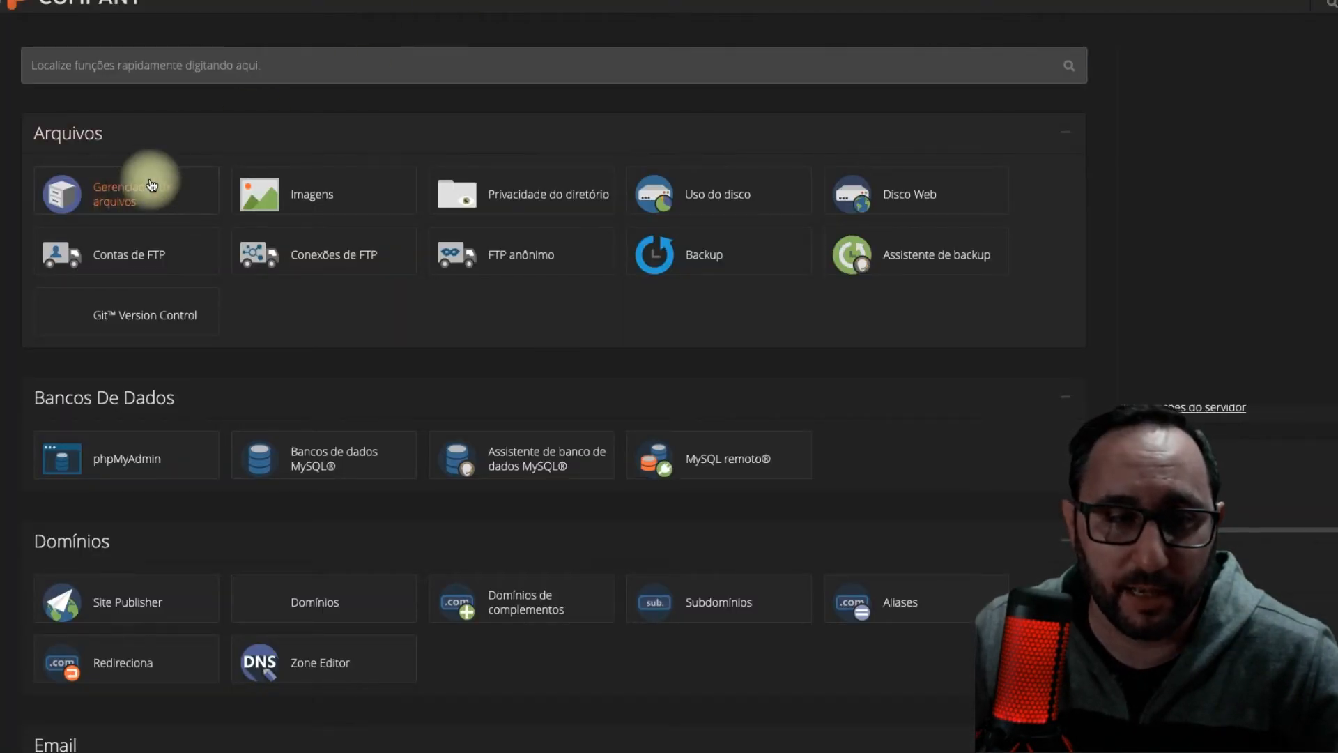
click(136, 202)
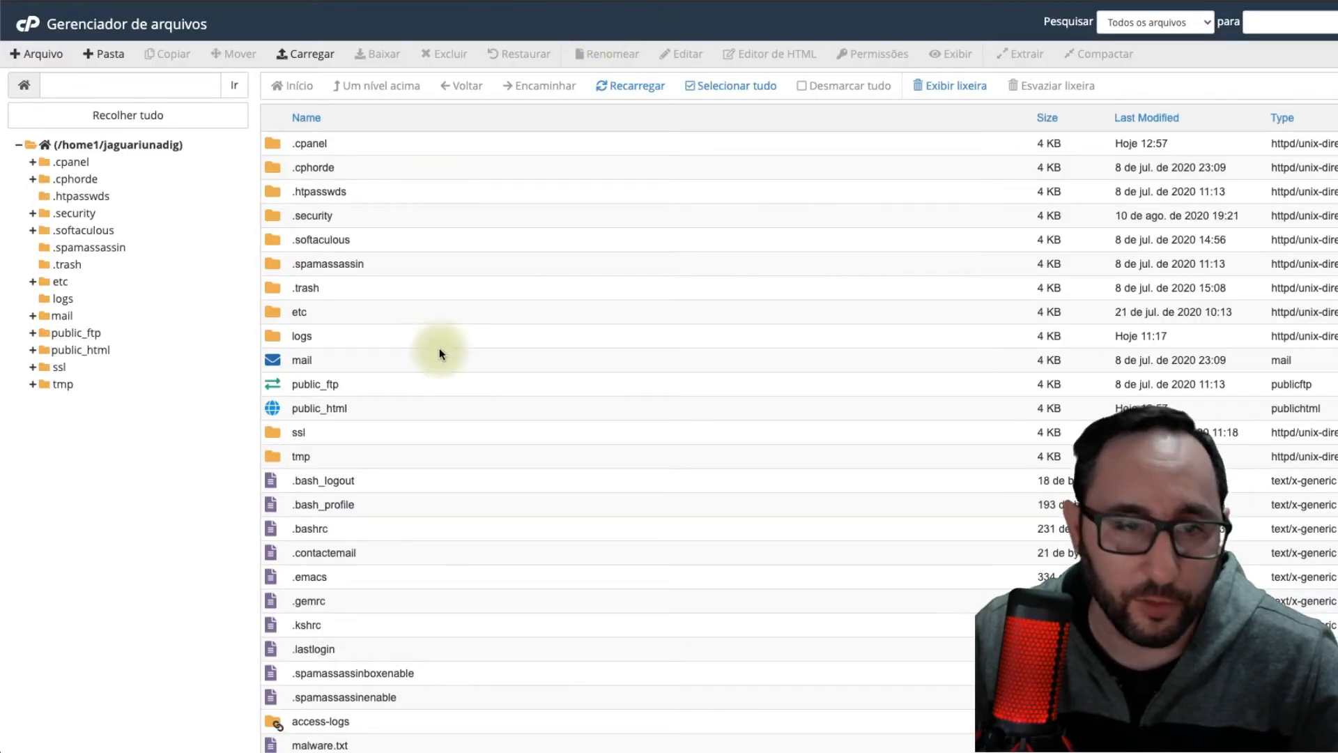
click(107, 352)
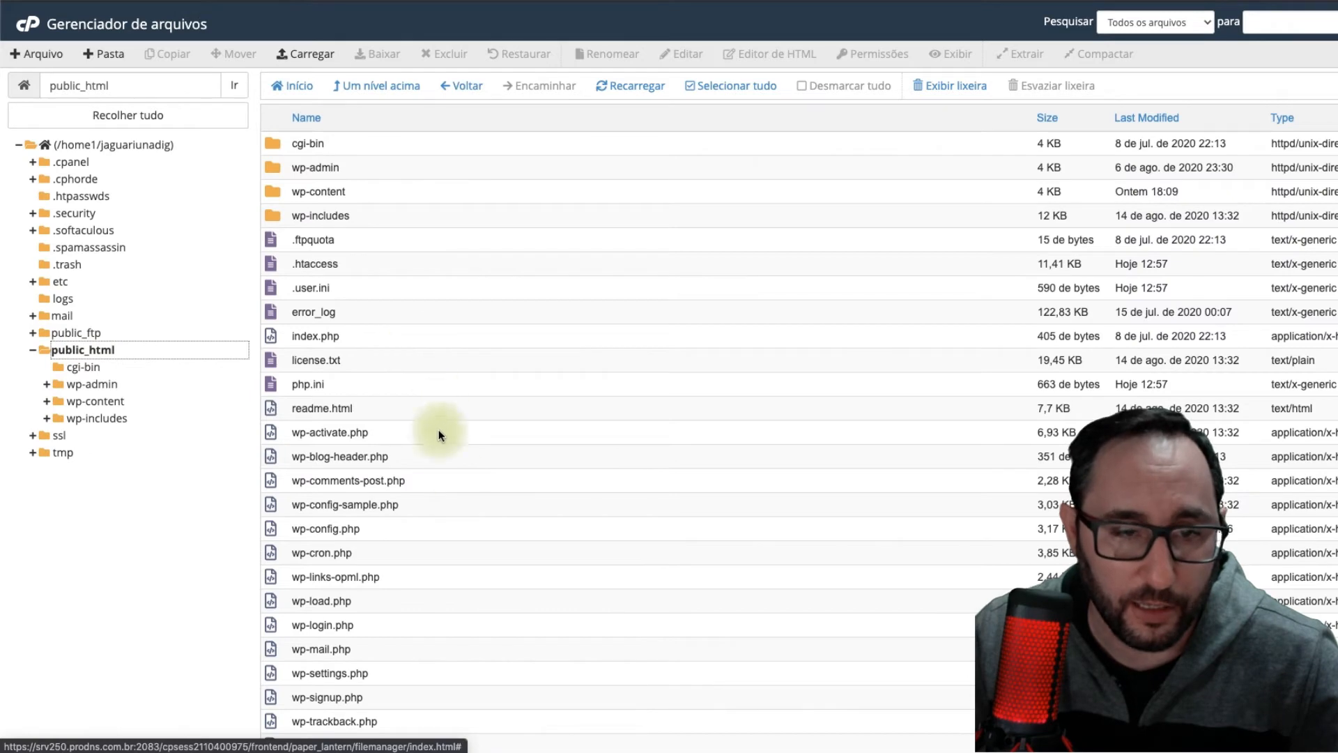
Open the wp-config.php file in public_html for editing.
scroll(437, 634, down, 1)
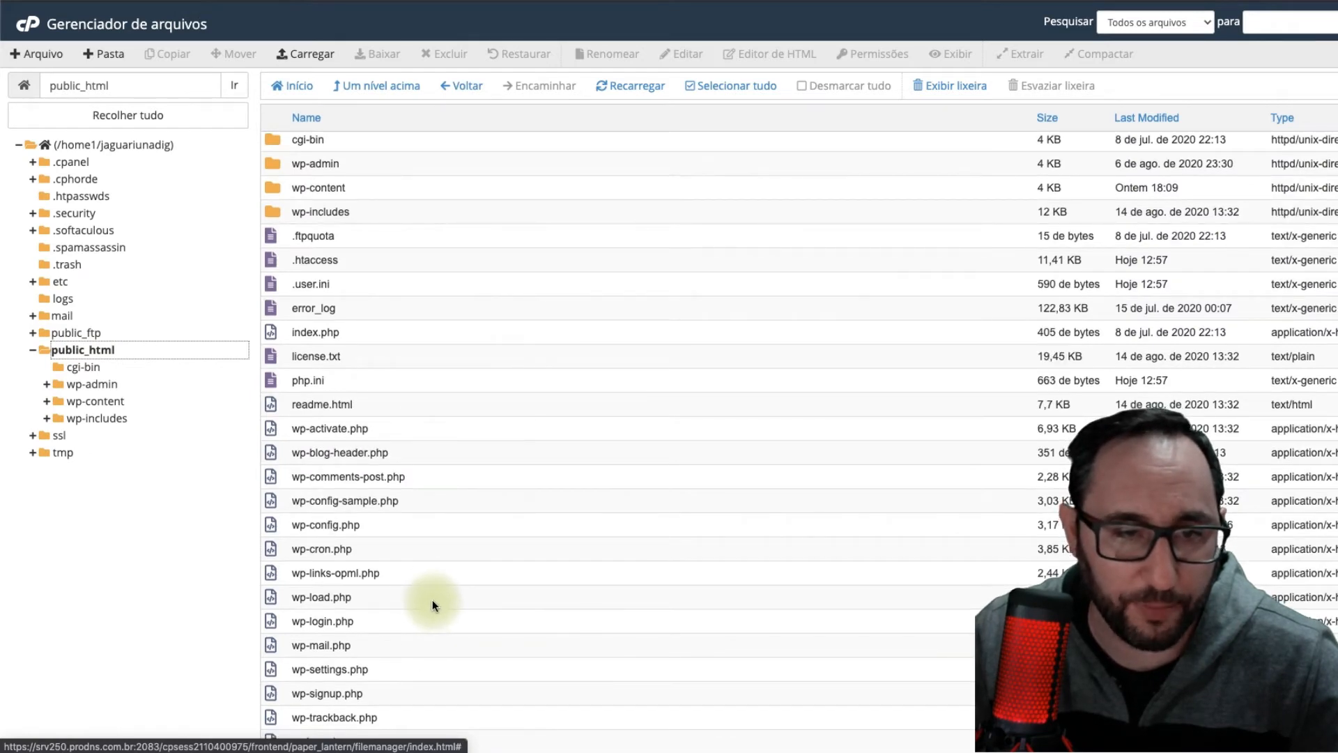
click(357, 524)
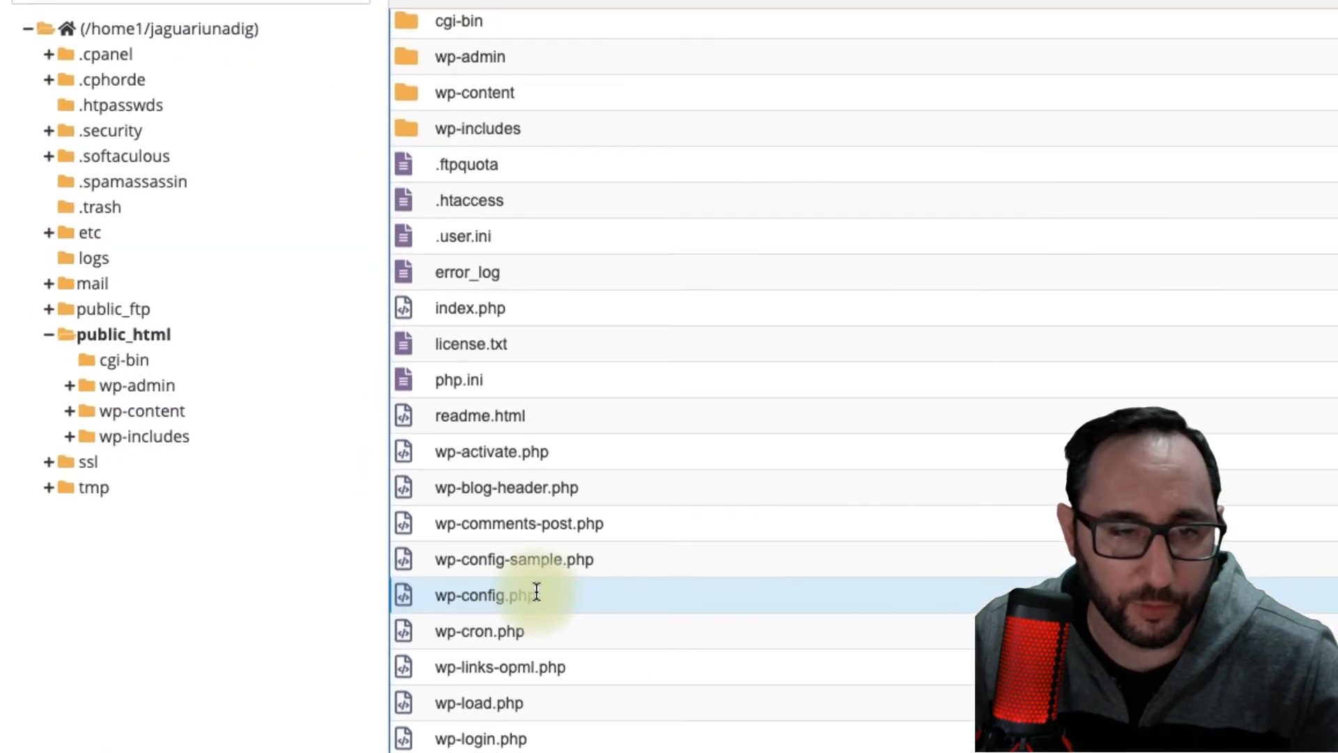
right_click(601, 605)
click(649, 689)
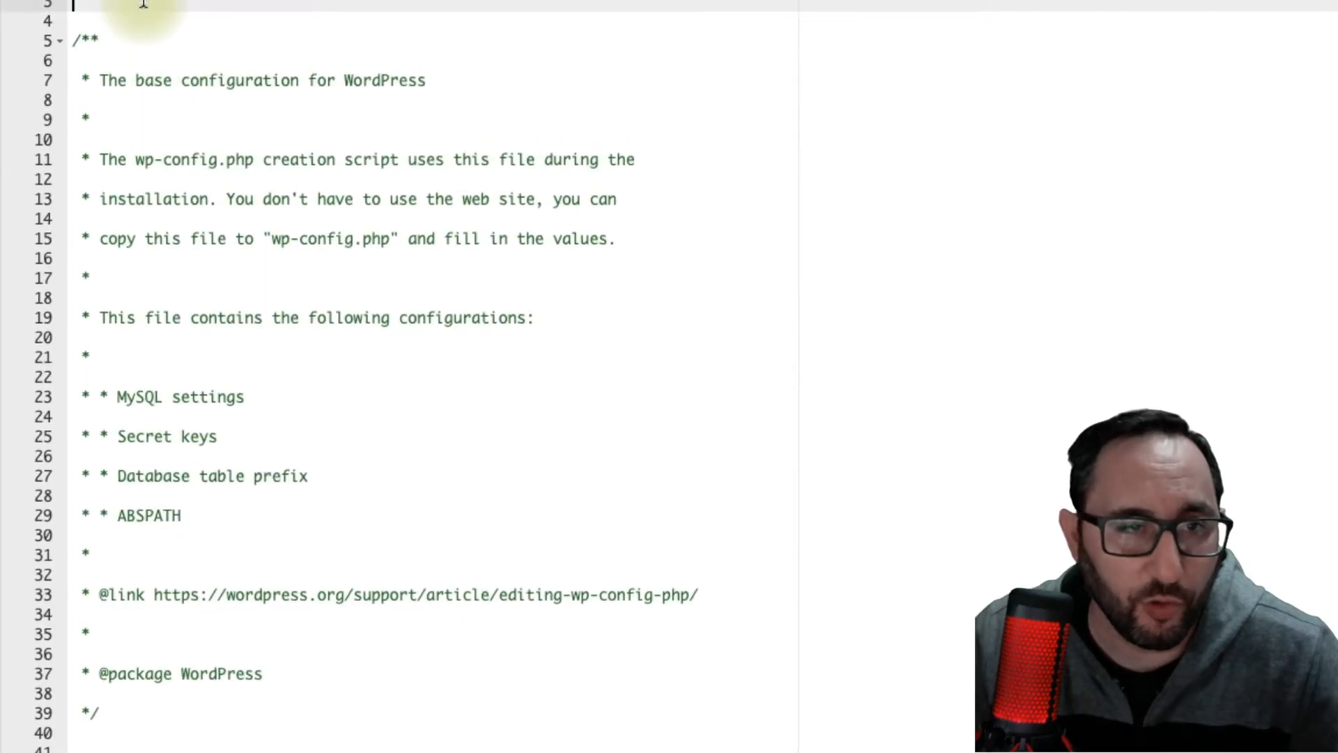
Add the line define('WP_MEMORY_LIMIT', '256M'); beneath the opening PHP tag in wp-config.php.
text(define('WP_MEMORY_LIMIT', '256M');)
drag(75, 105, 110, 110)
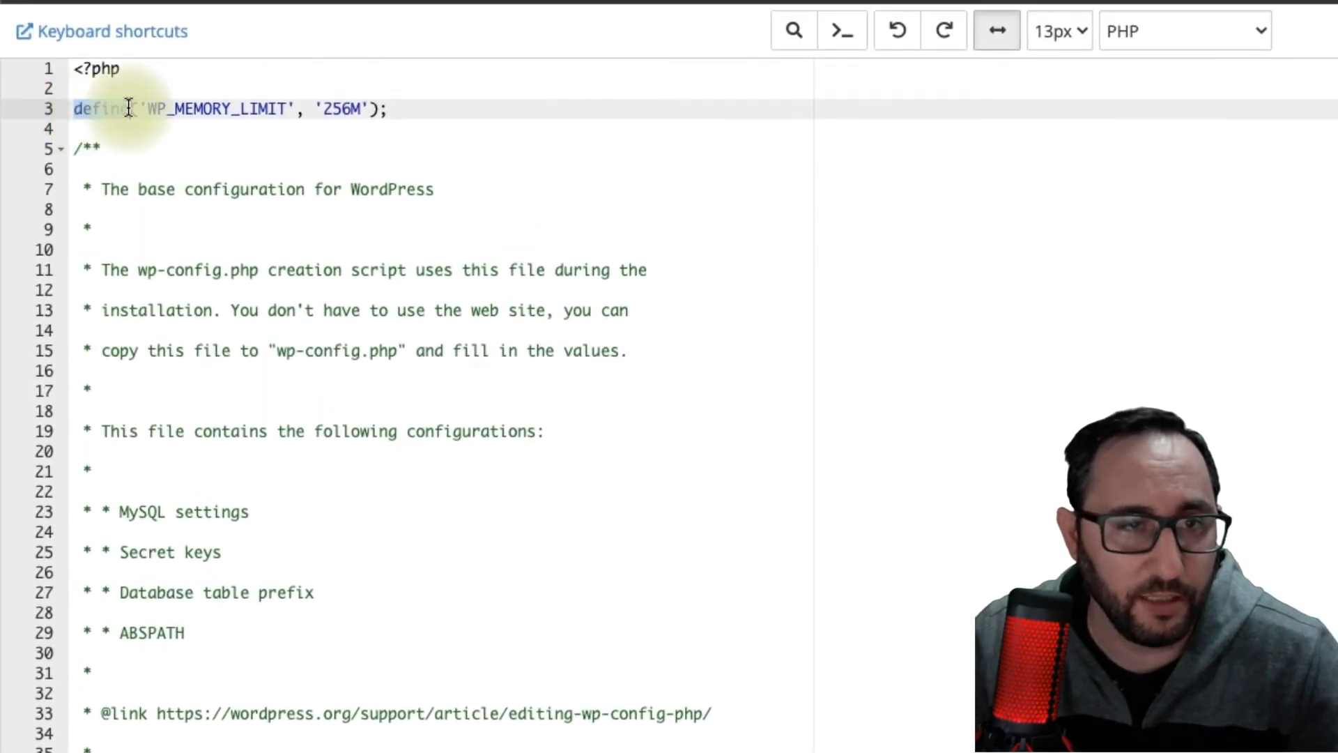
click(138, 99)
click(202, 109)
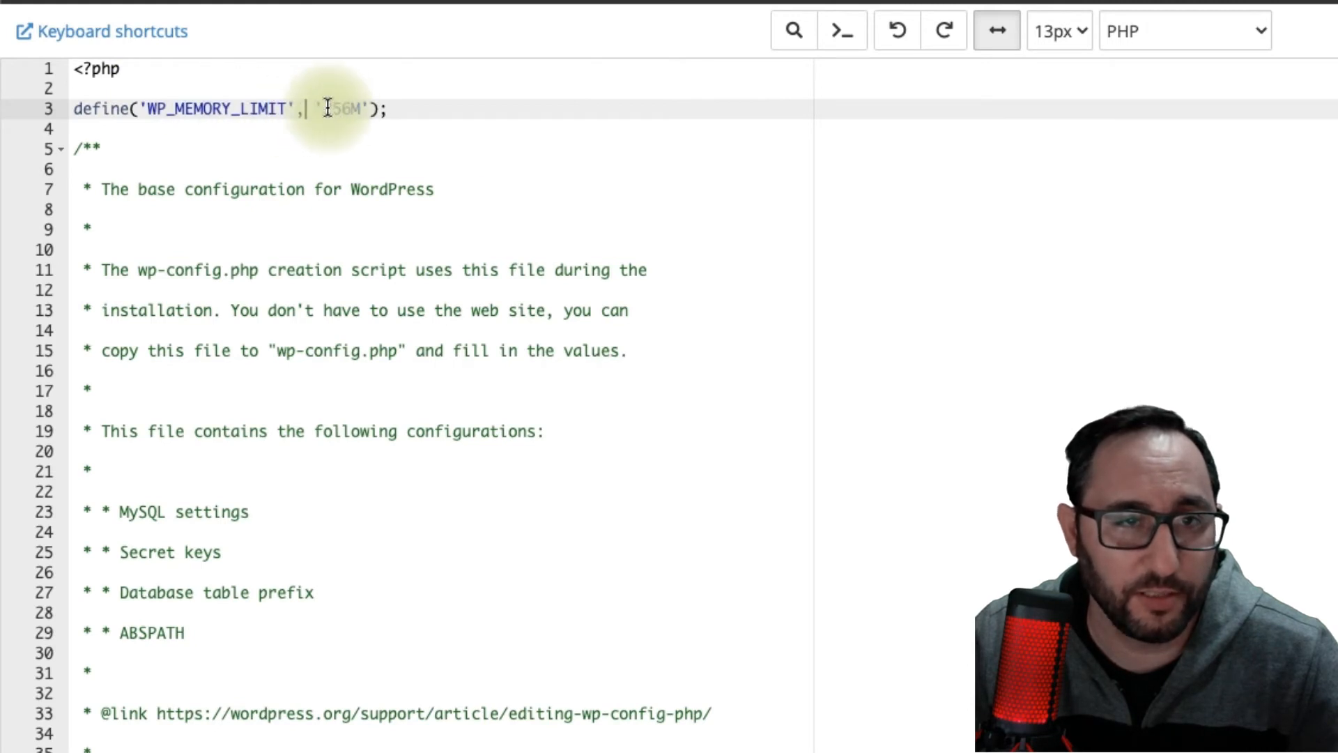
click(379, 108)
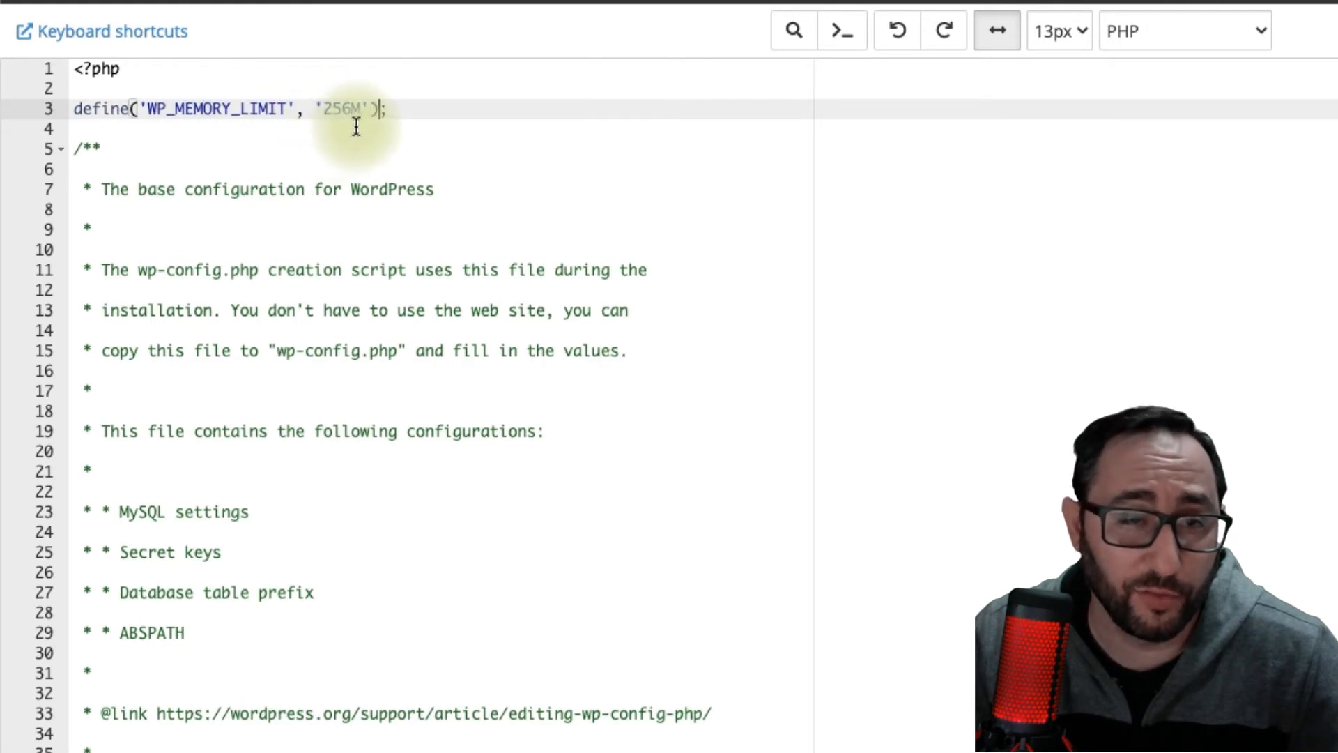
Try 512M for WP_MEMORY_LIMIT and put the definition back to 256M with blank lines beneath it.
click(324, 106)
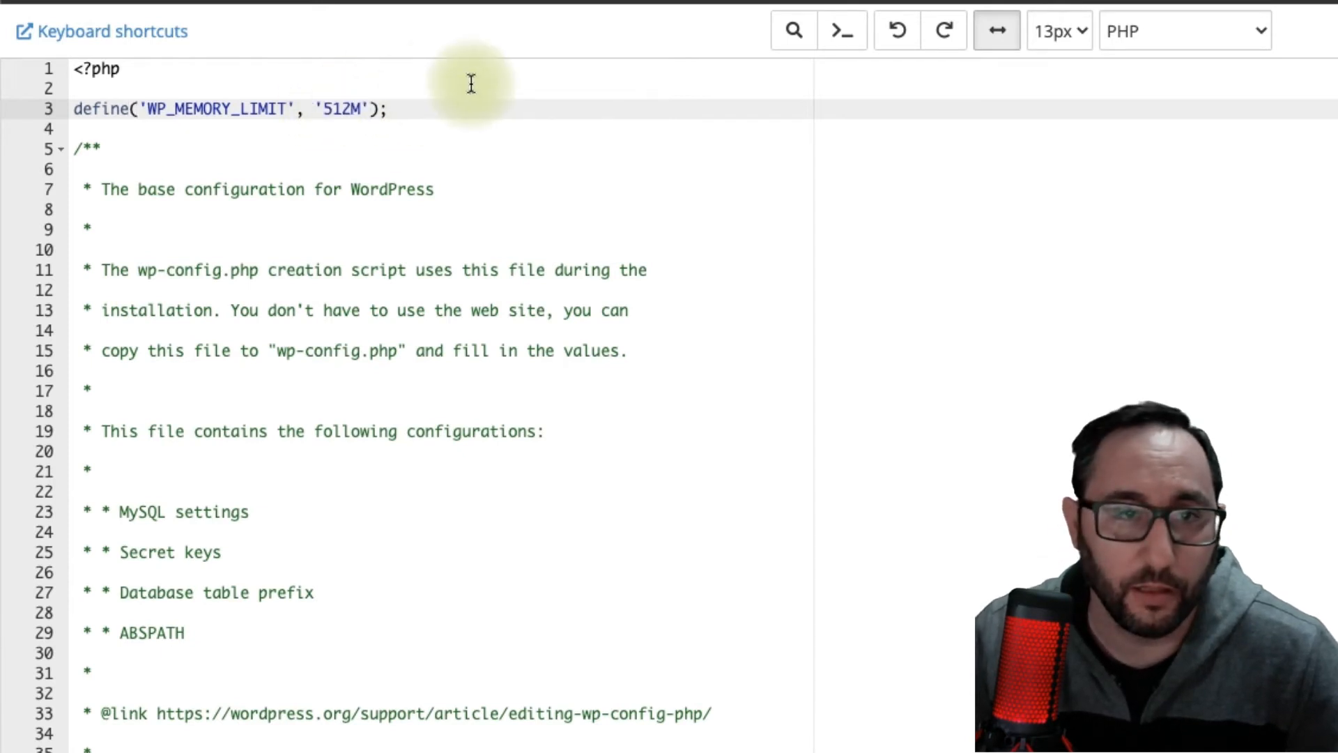
triple_click(424, 104)
click(419, 109)
drag(419, 110, 65, 108)
click(515, 118)
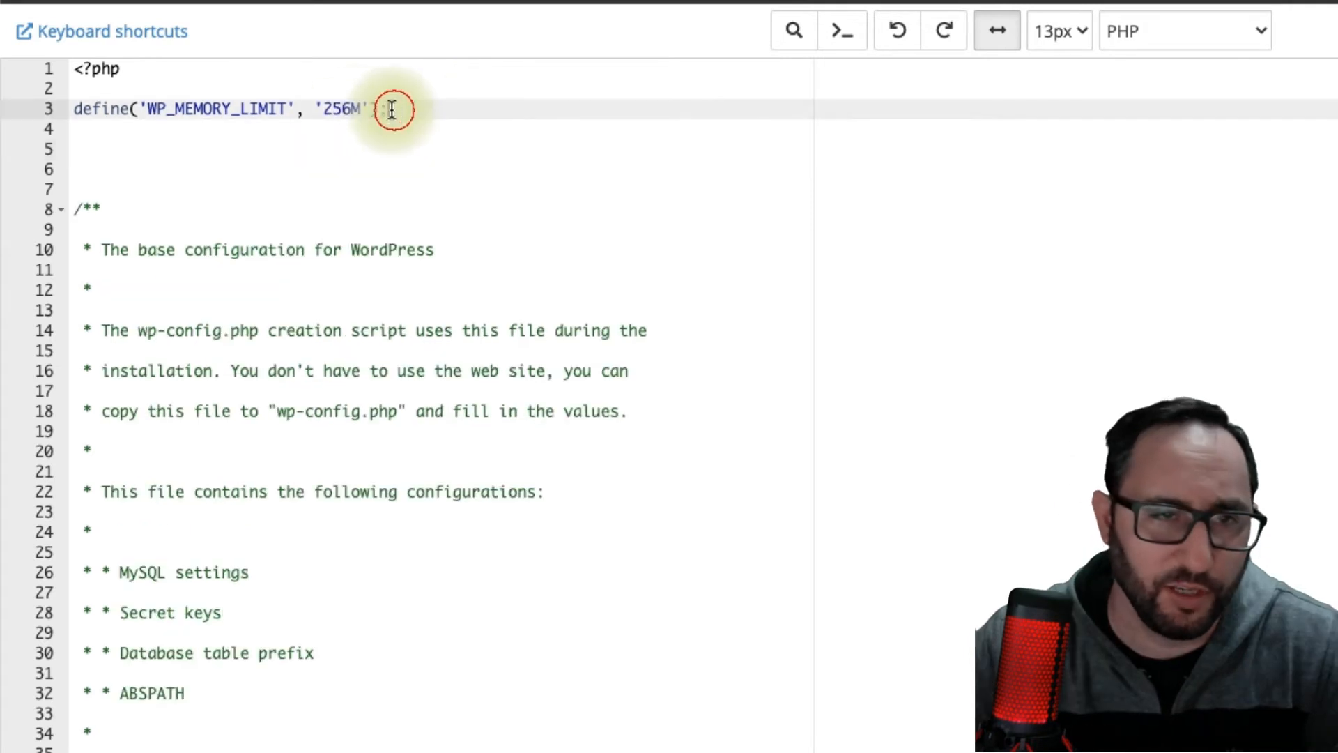
drag(391, 107, 79, 108)
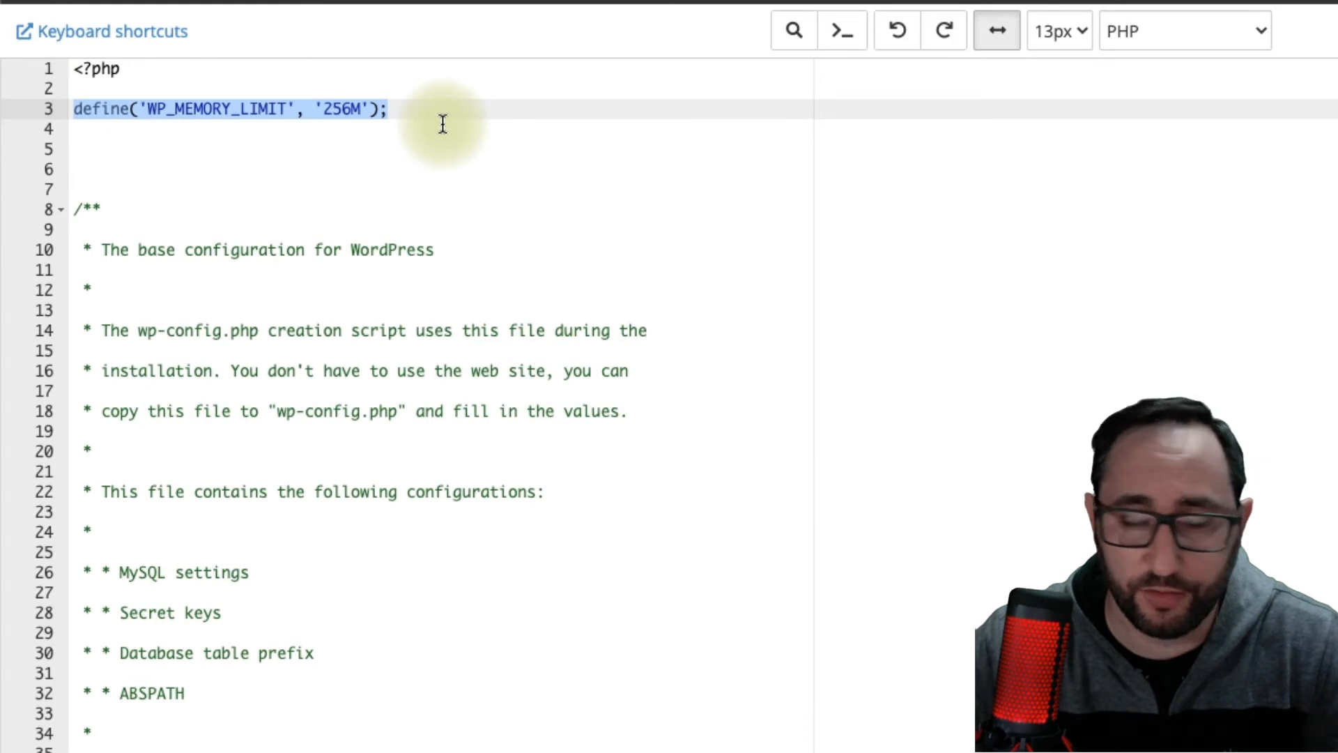
click(404, 120)
double_click(339, 109)
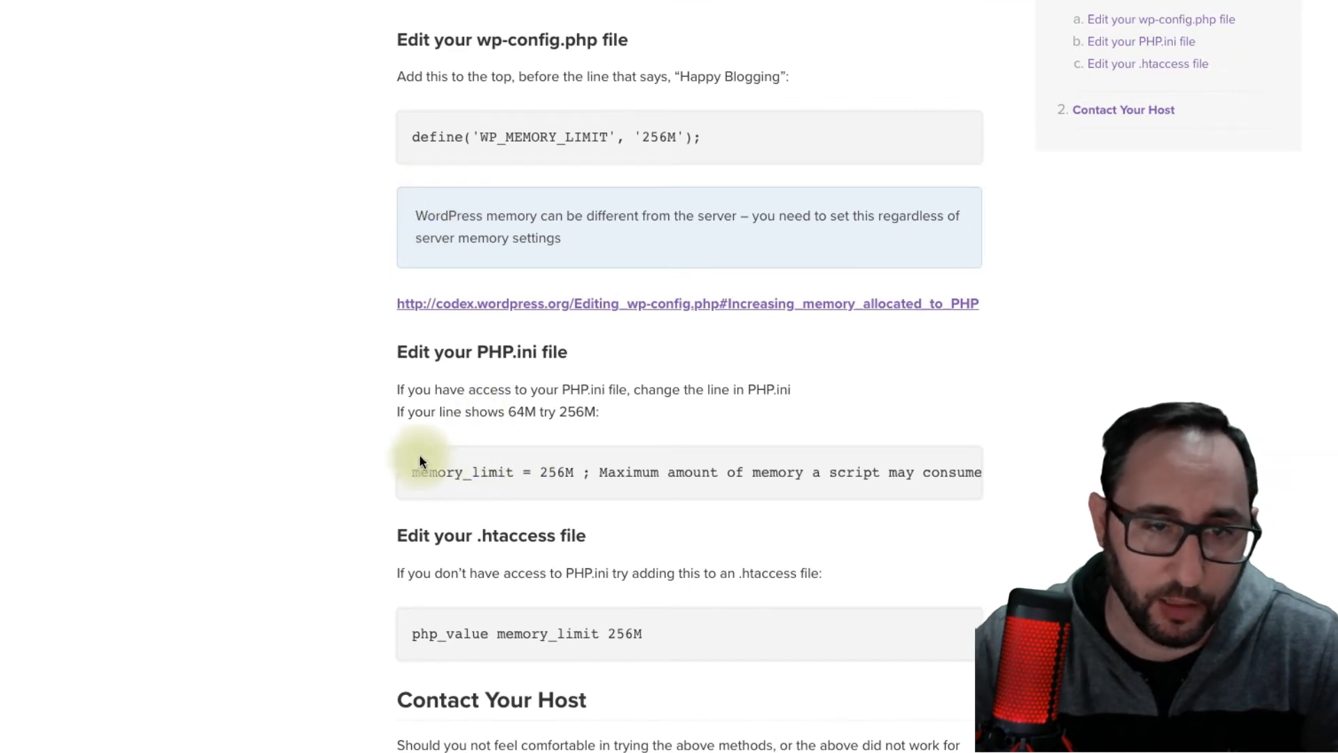
Switch to the help article on raising the memory limit and review its PHP.ini, .htaccess and wp-config.php snippets.
drag(415, 469, 587, 472)
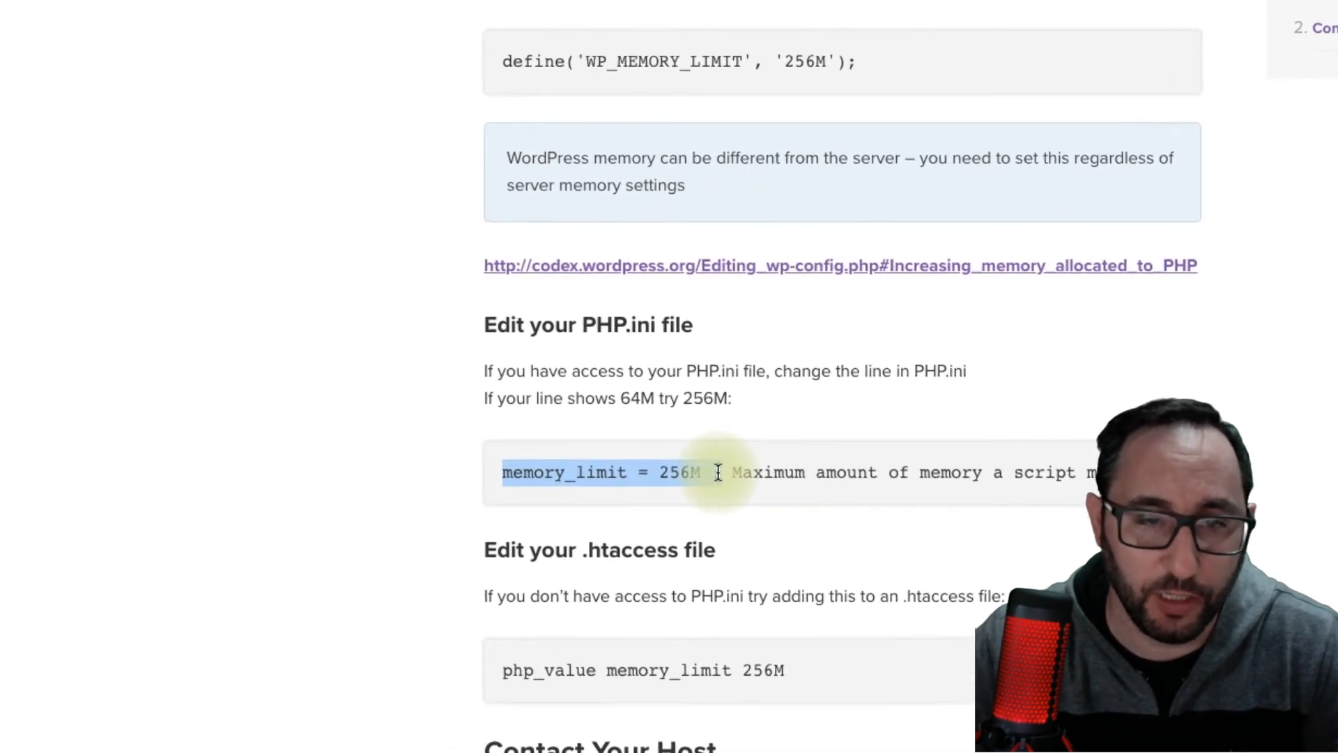
drag(506, 471, 647, 476)
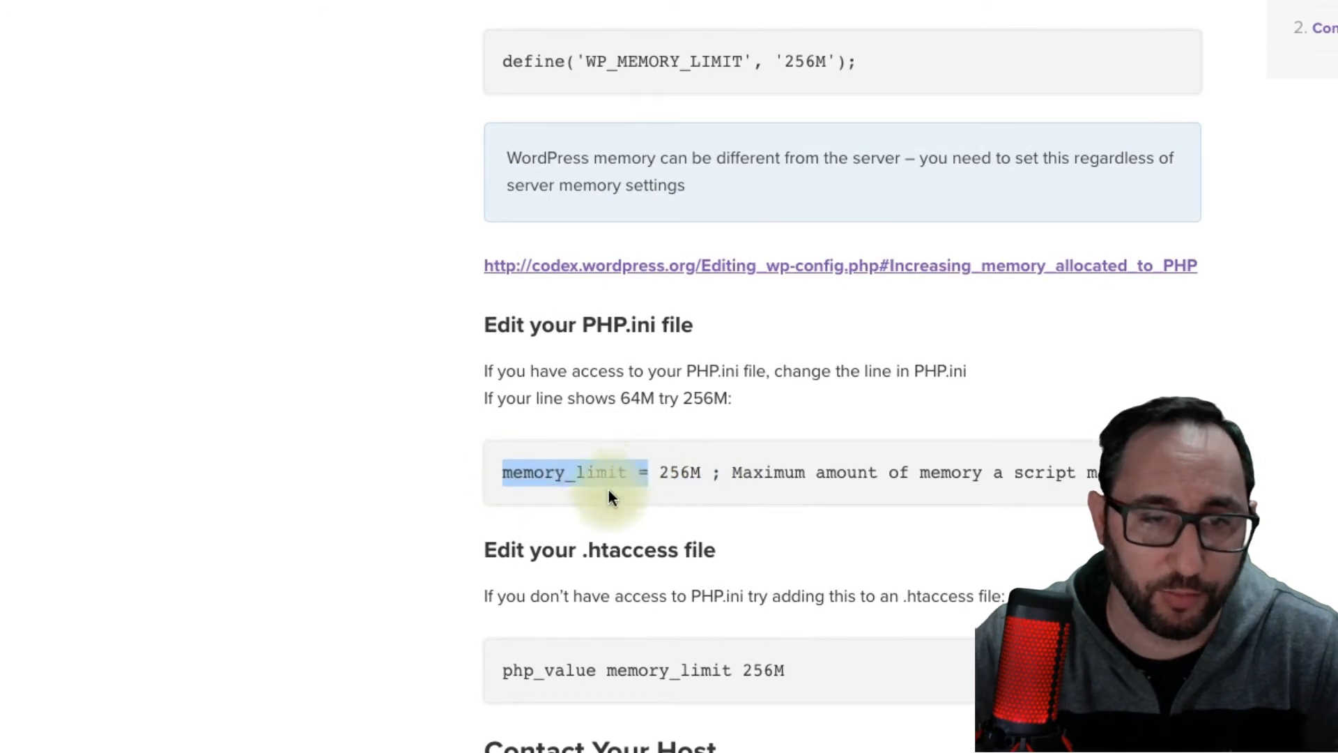
click(645, 472)
double_click(675, 474)
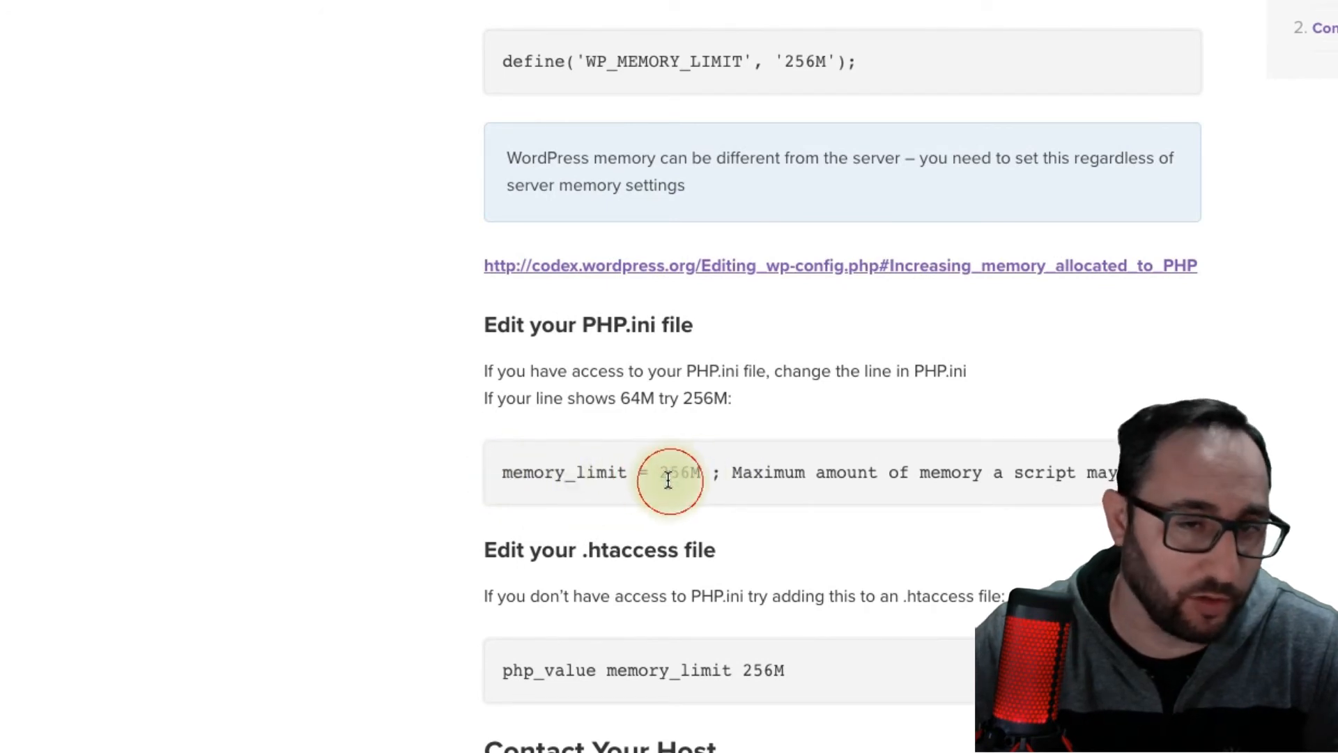
click(673, 493)
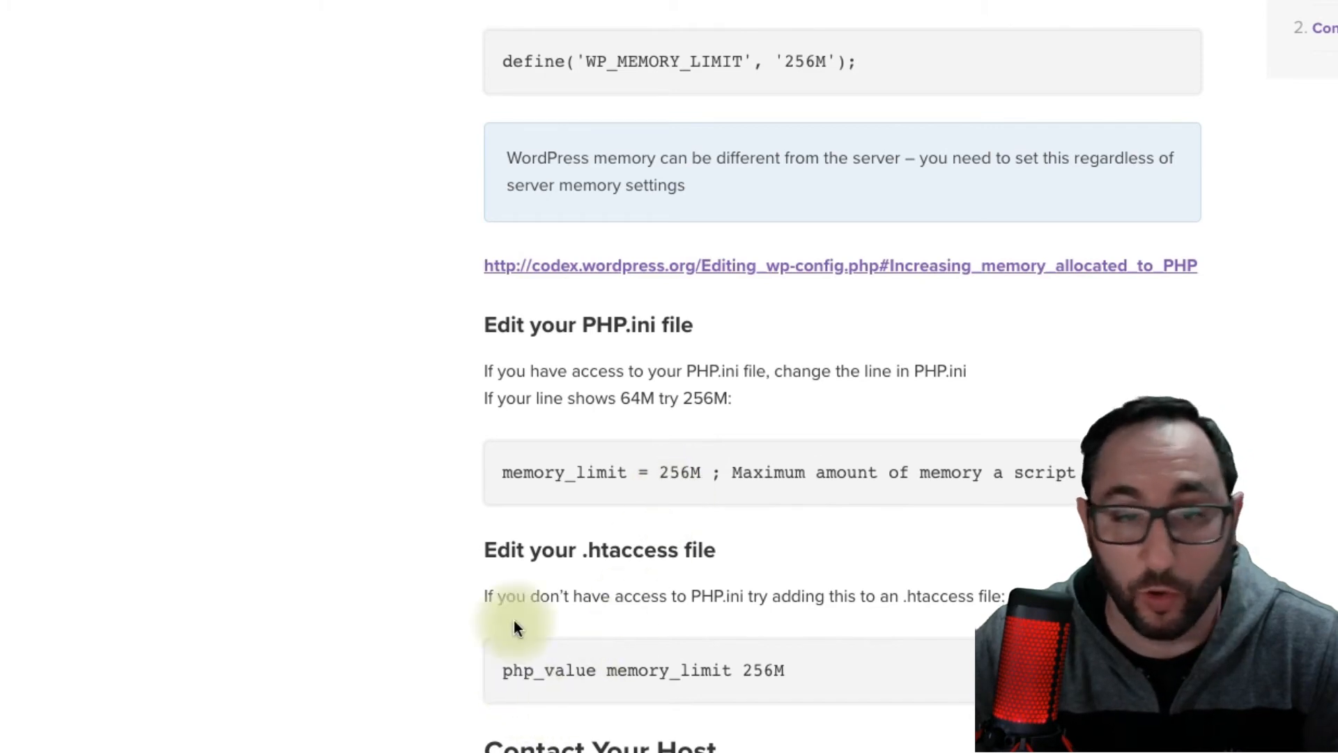
drag(493, 468, 711, 471)
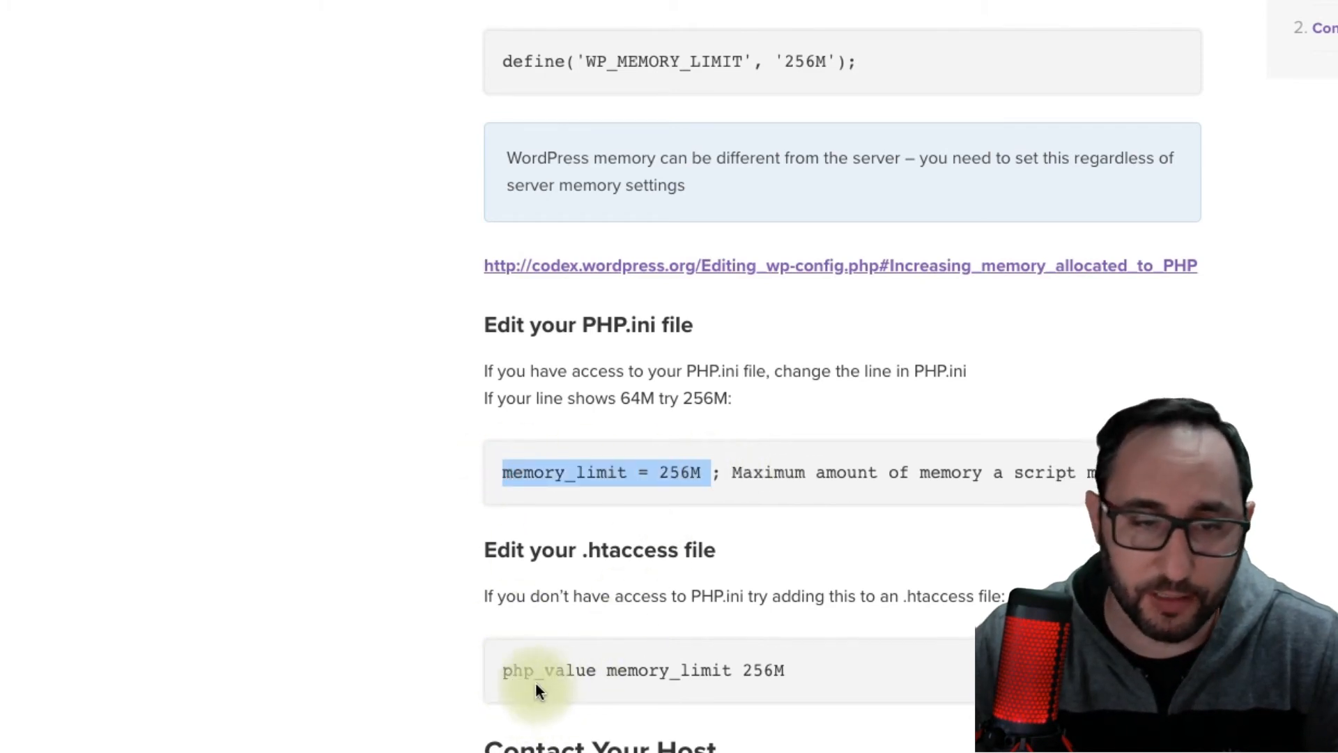
drag(580, 551, 678, 551)
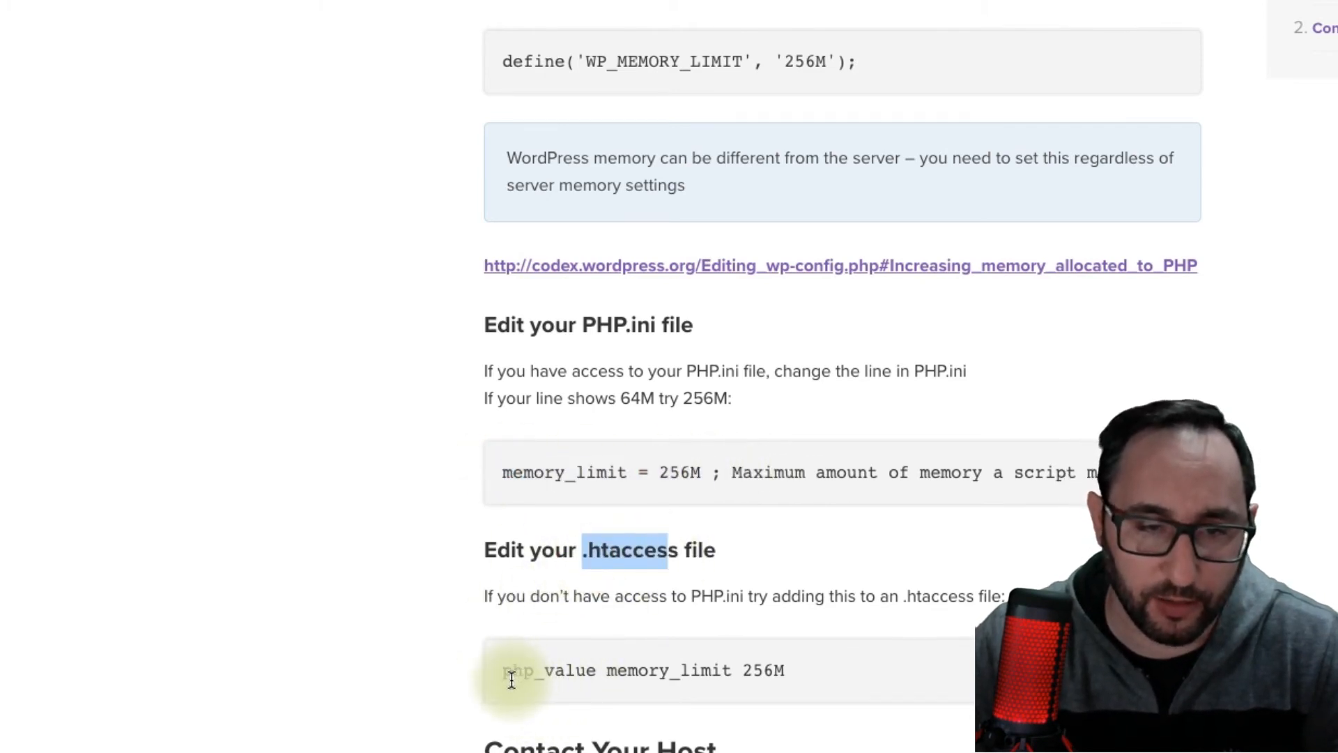
mouse_move(505, 673)
mouse_down()
mouse_move(797, 671)
mouse_move(515, 666)
mouse_up()
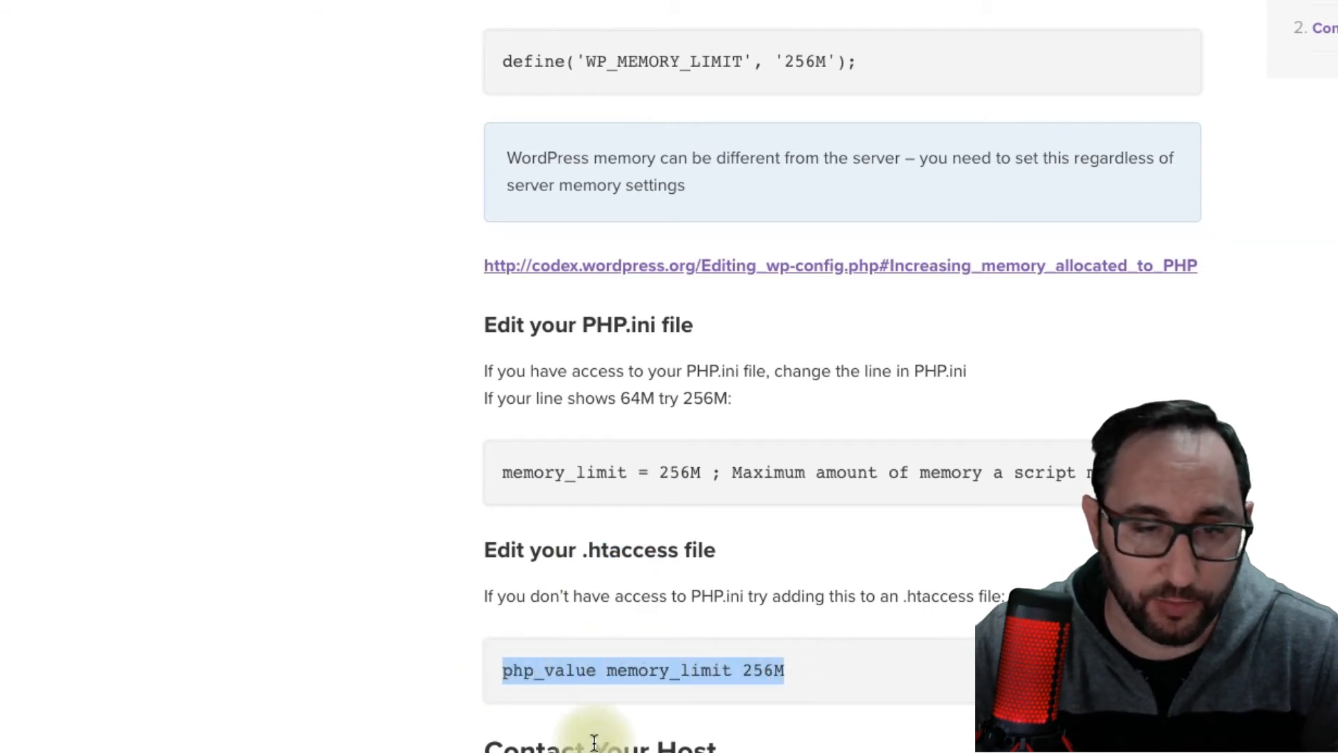
drag(812, 671, 471, 673)
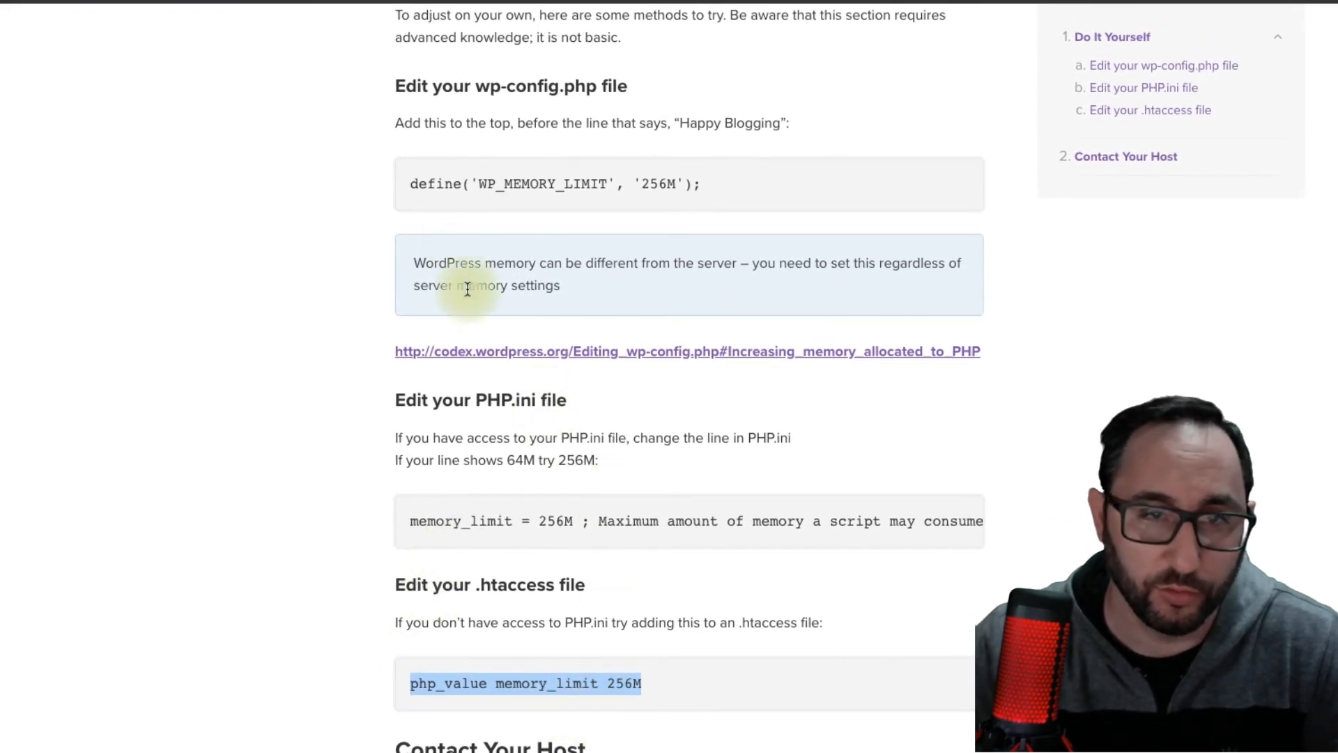
drag(408, 182, 701, 188)
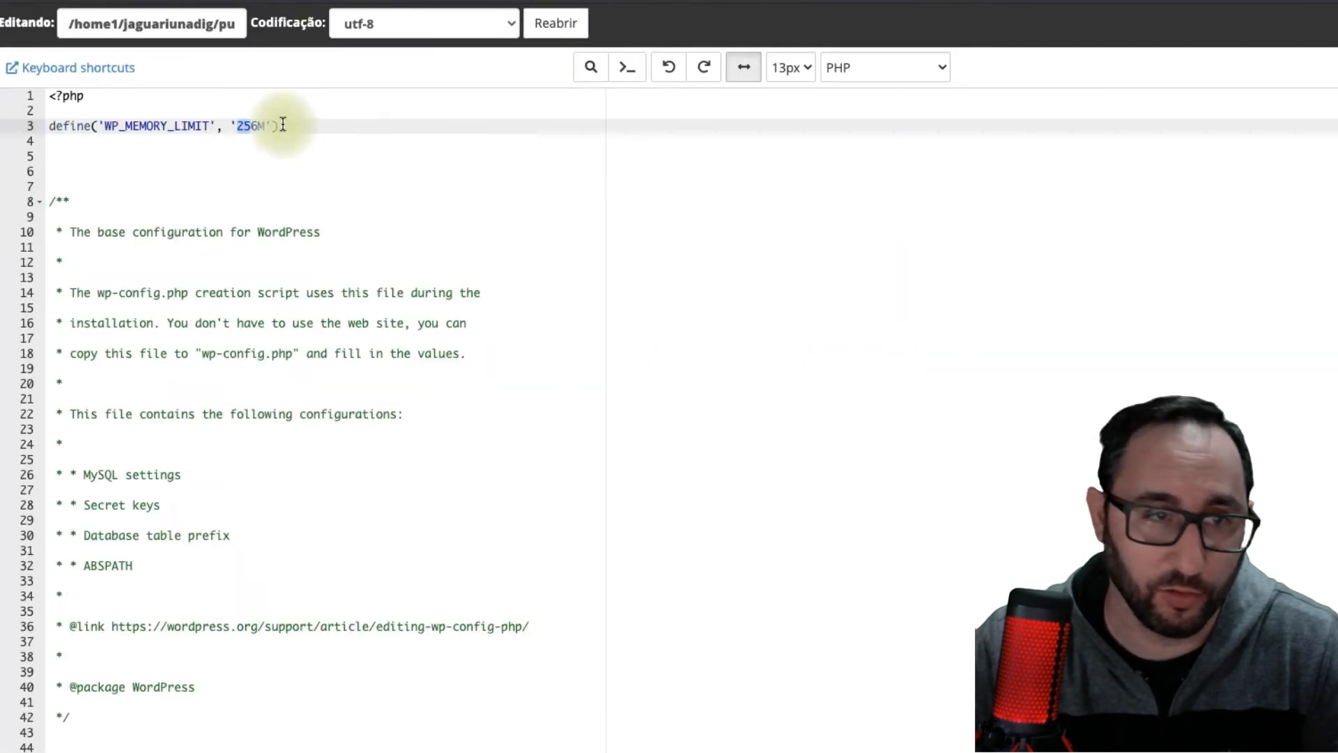
Set WP_MEMORY_LIMIT to 512M in wp-config.php and check the memory limit in Elementor's system information in WordPress.
click(258, 124)
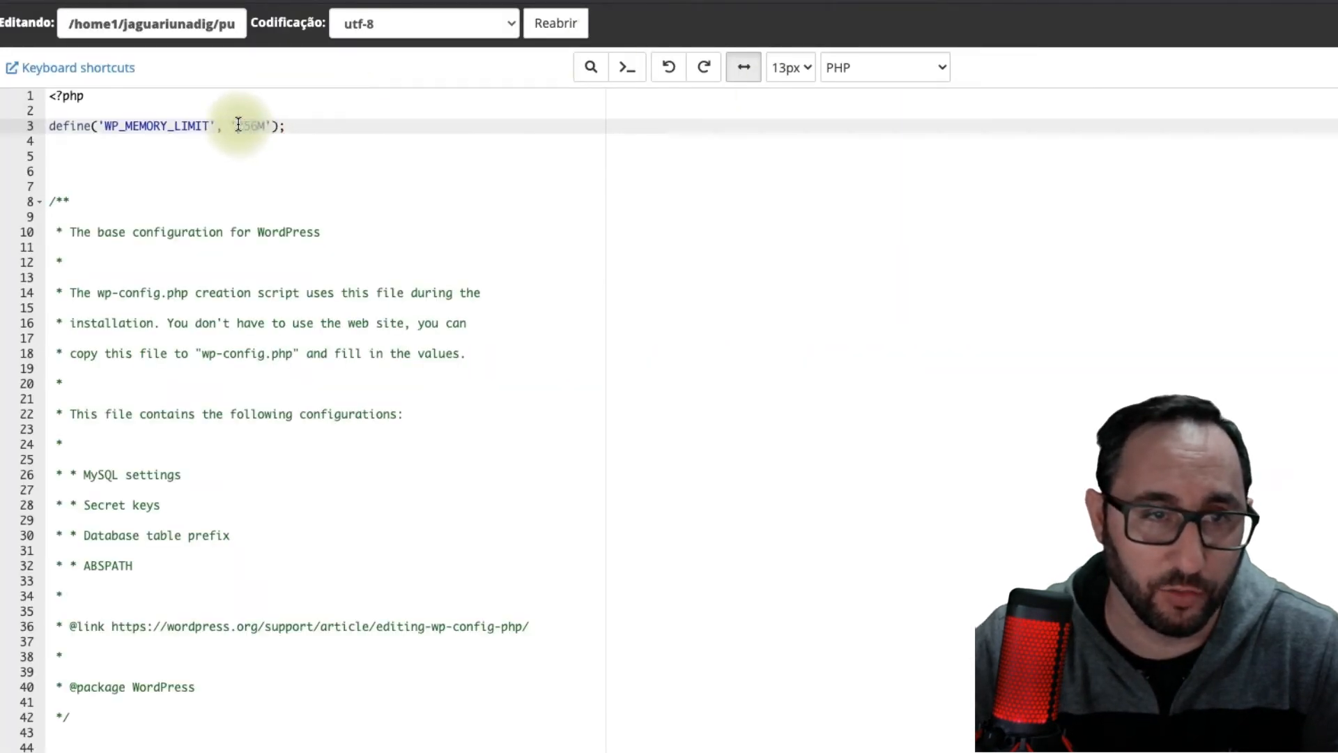
double_click(238, 125)
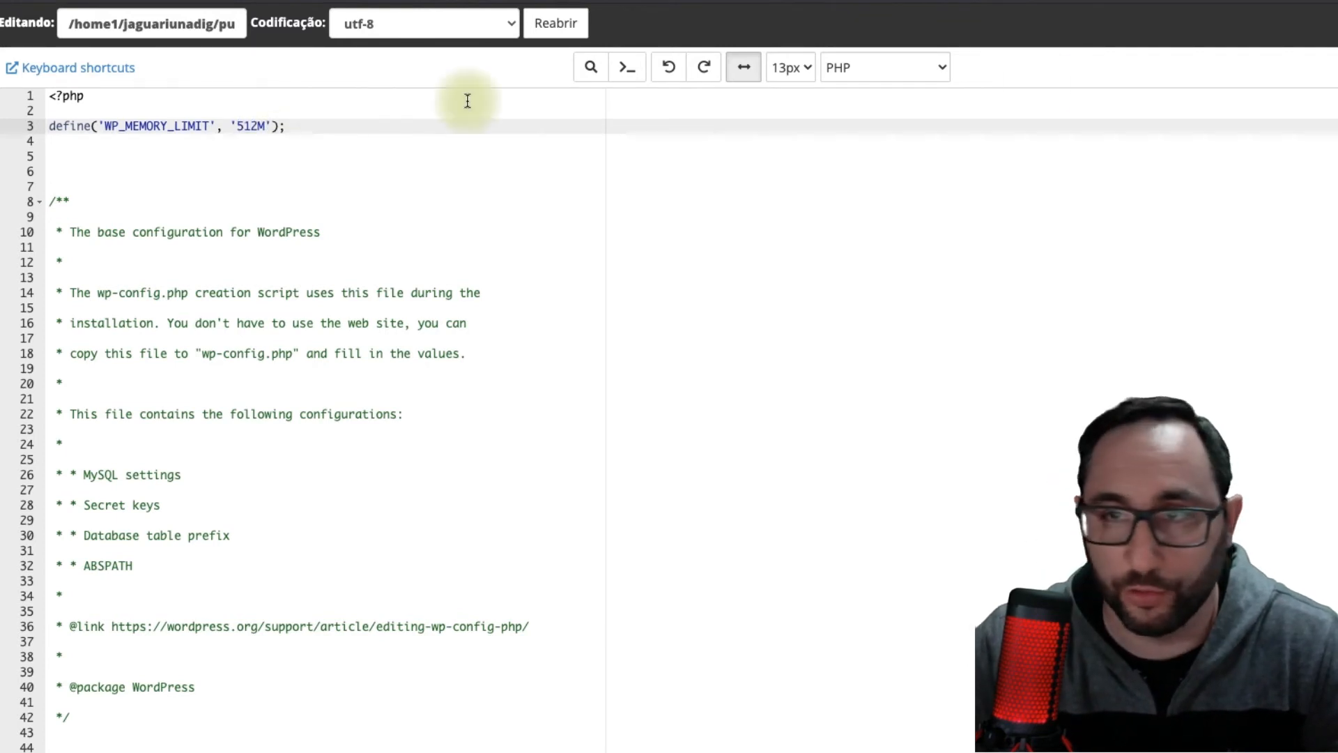
scroll(363, 146, down, 1)
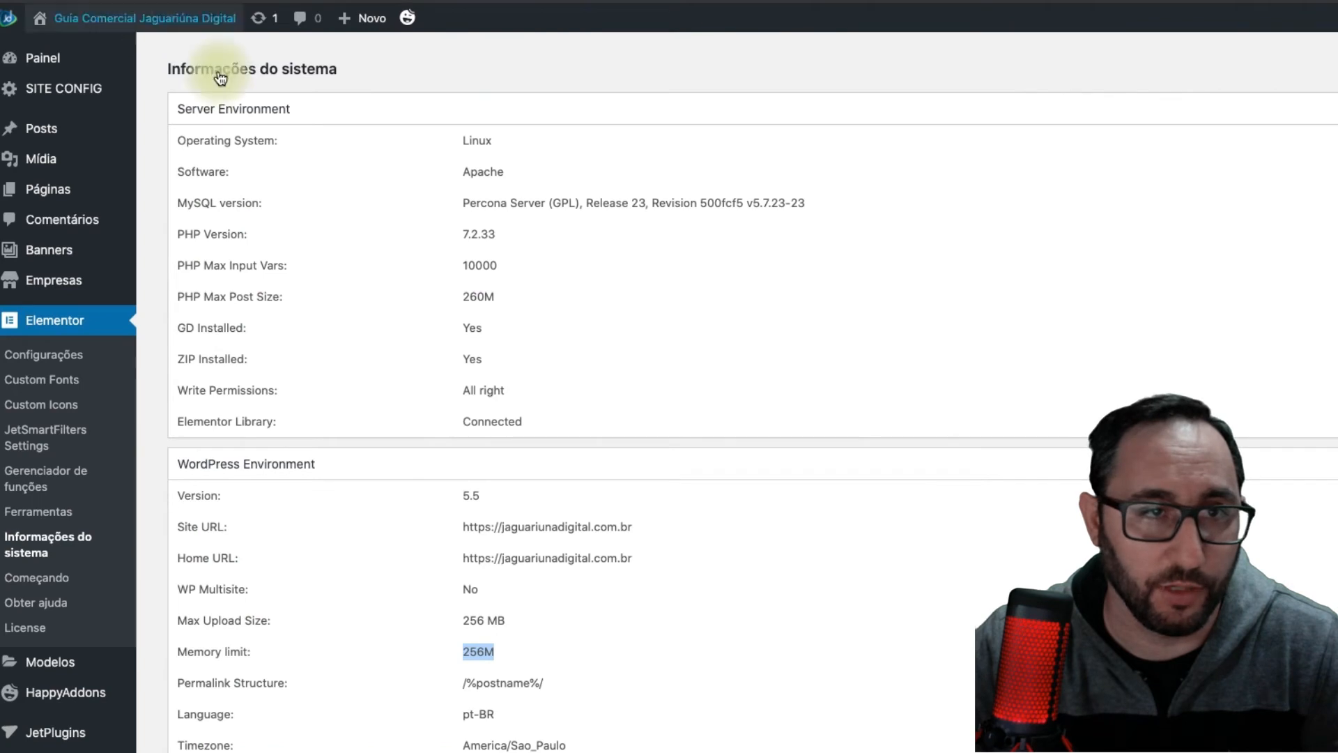
click(481, 653)
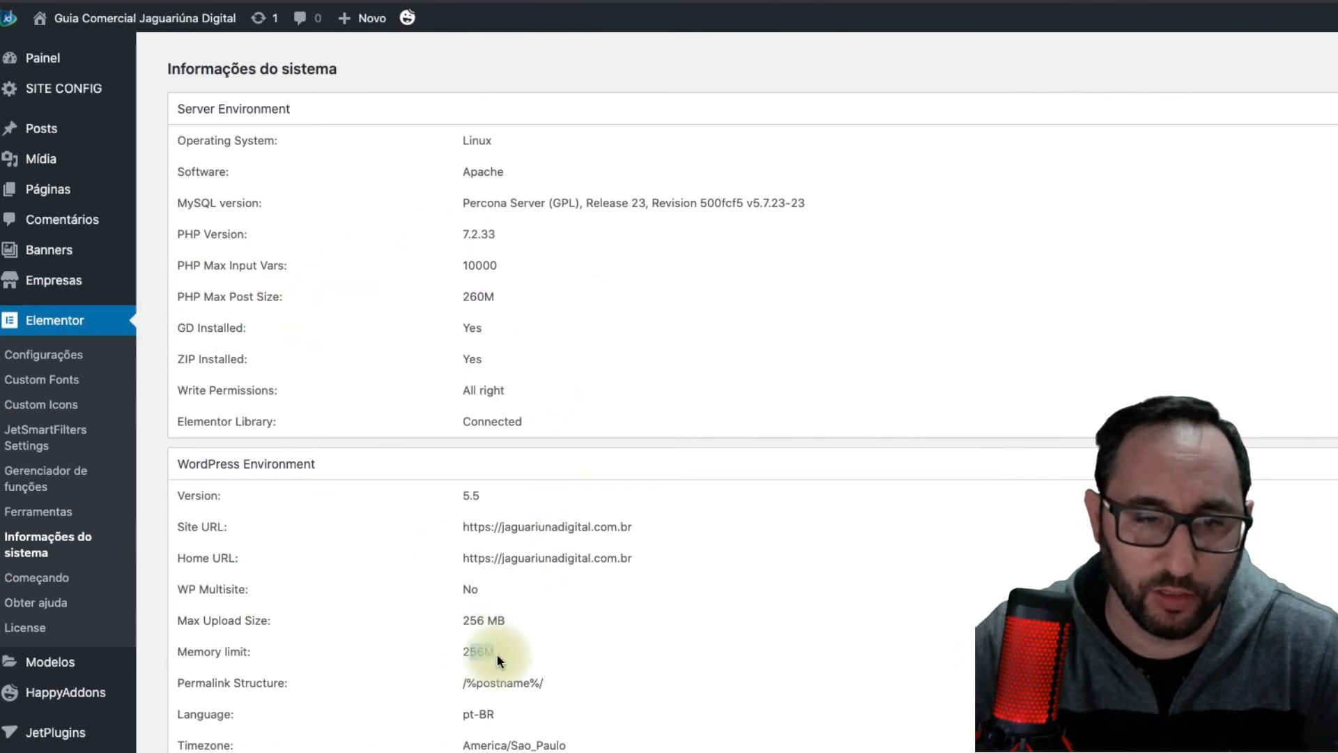
drag(459, 649, 505, 651)
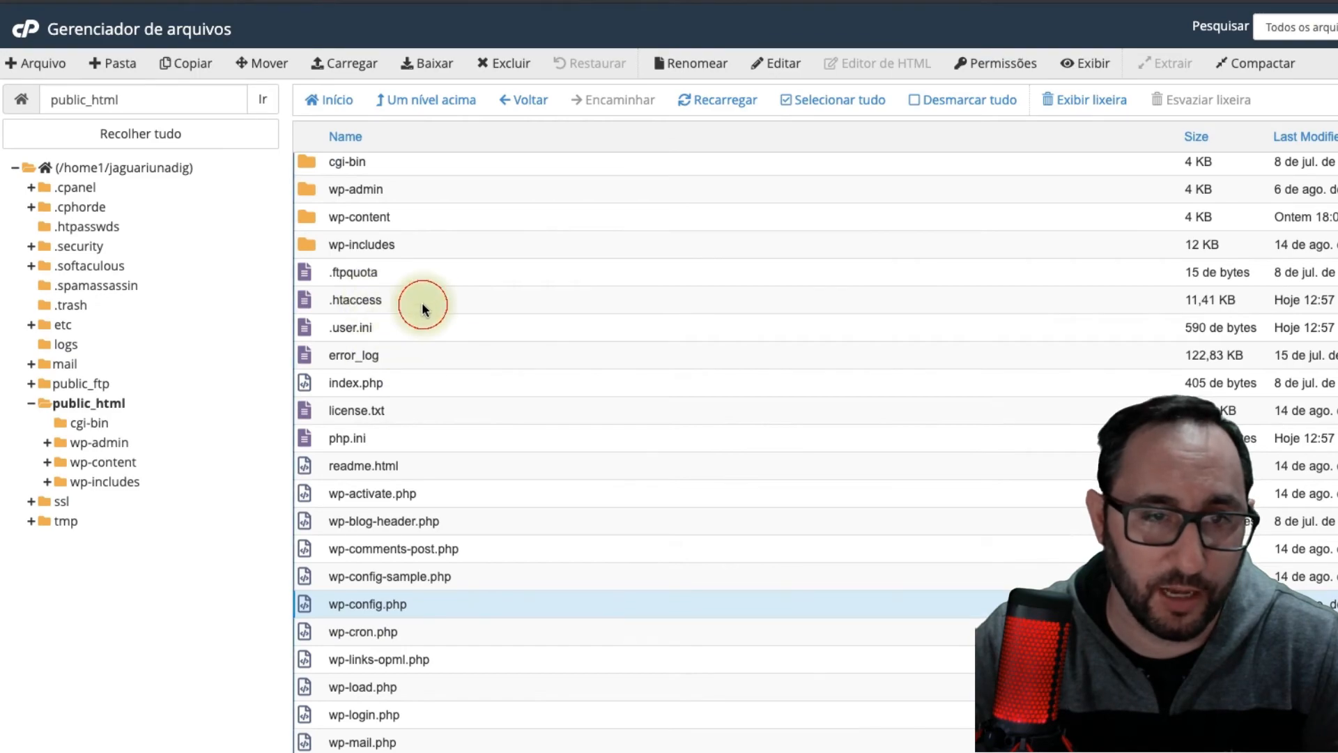
Open the .htaccess file in public_html for editing and go to the cPanel-generated PHP directives.
right_click(423, 307)
click(493, 373)
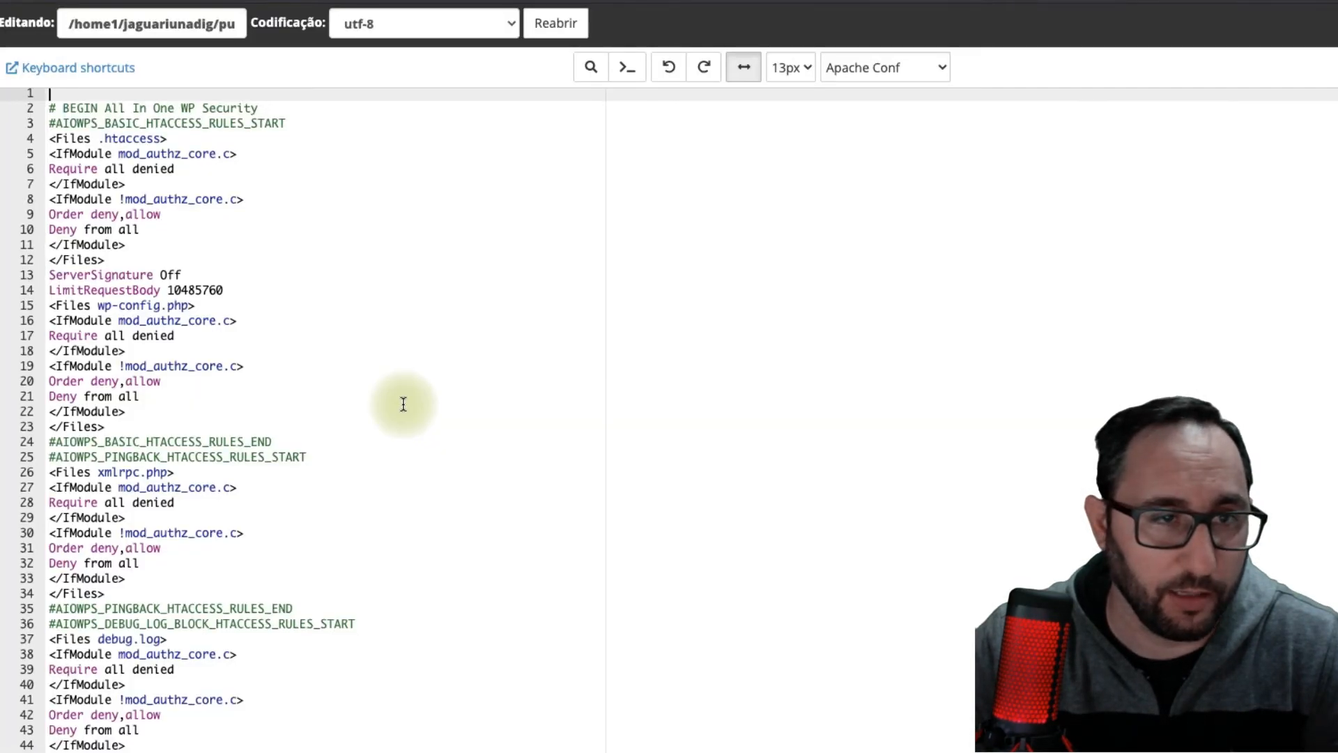
scroll(403, 404, down, 20)
scroll(404, 404, down, 9)
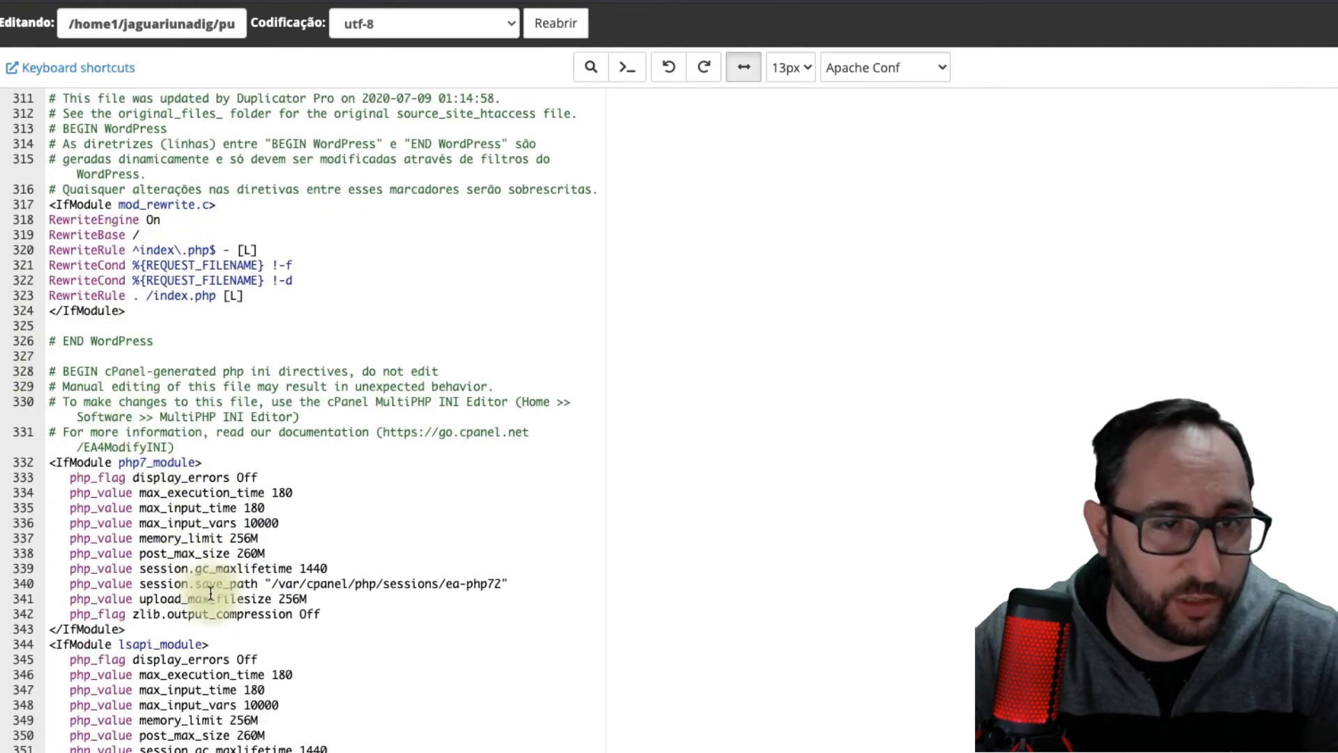
Set memory_limit to 512M in the php7_module block of the .htaccess file.
click(145, 464)
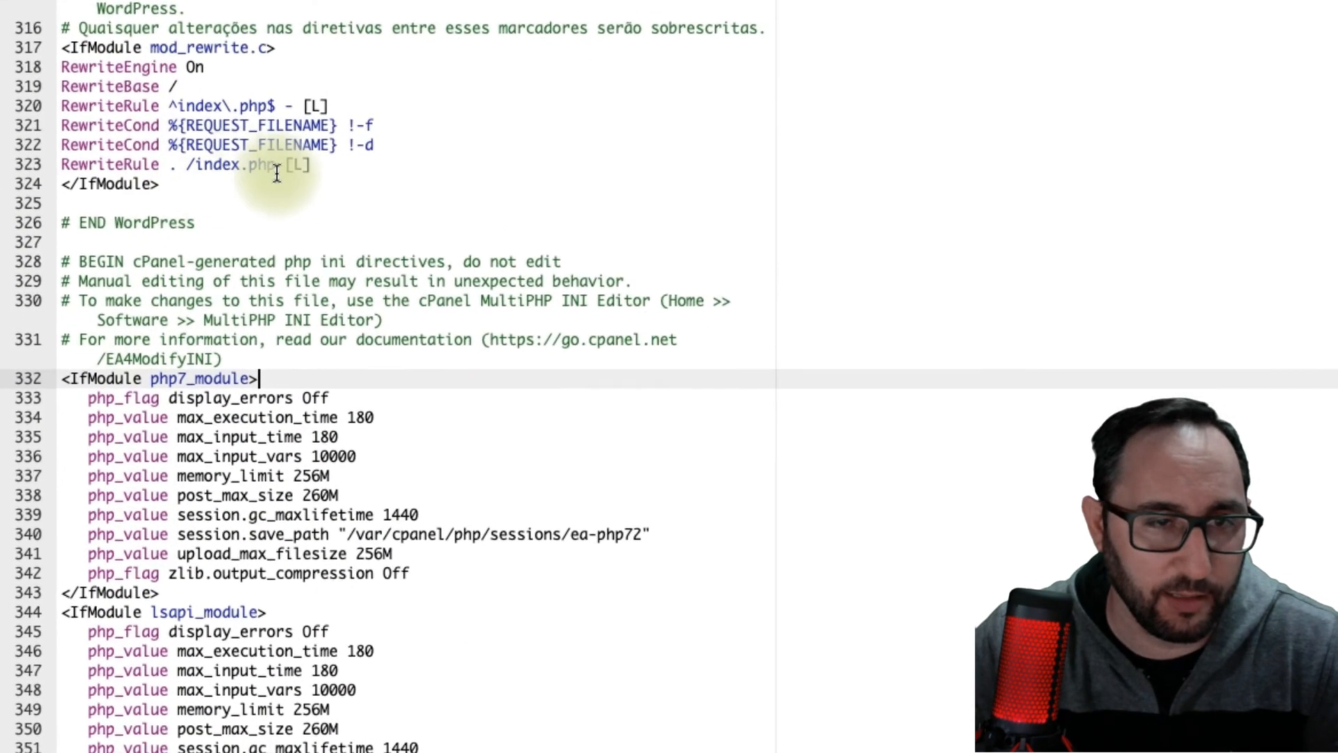
drag(216, 461, 135, 462)
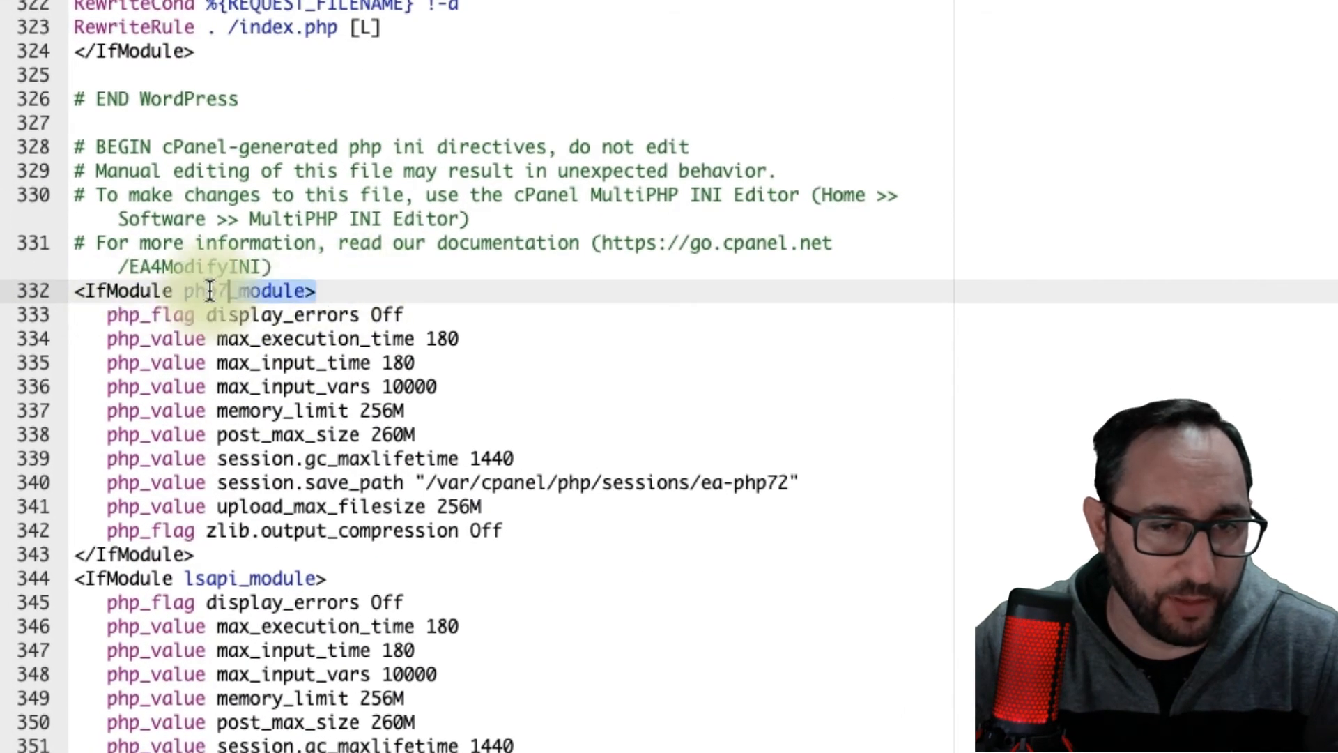
drag(209, 289, 75, 291)
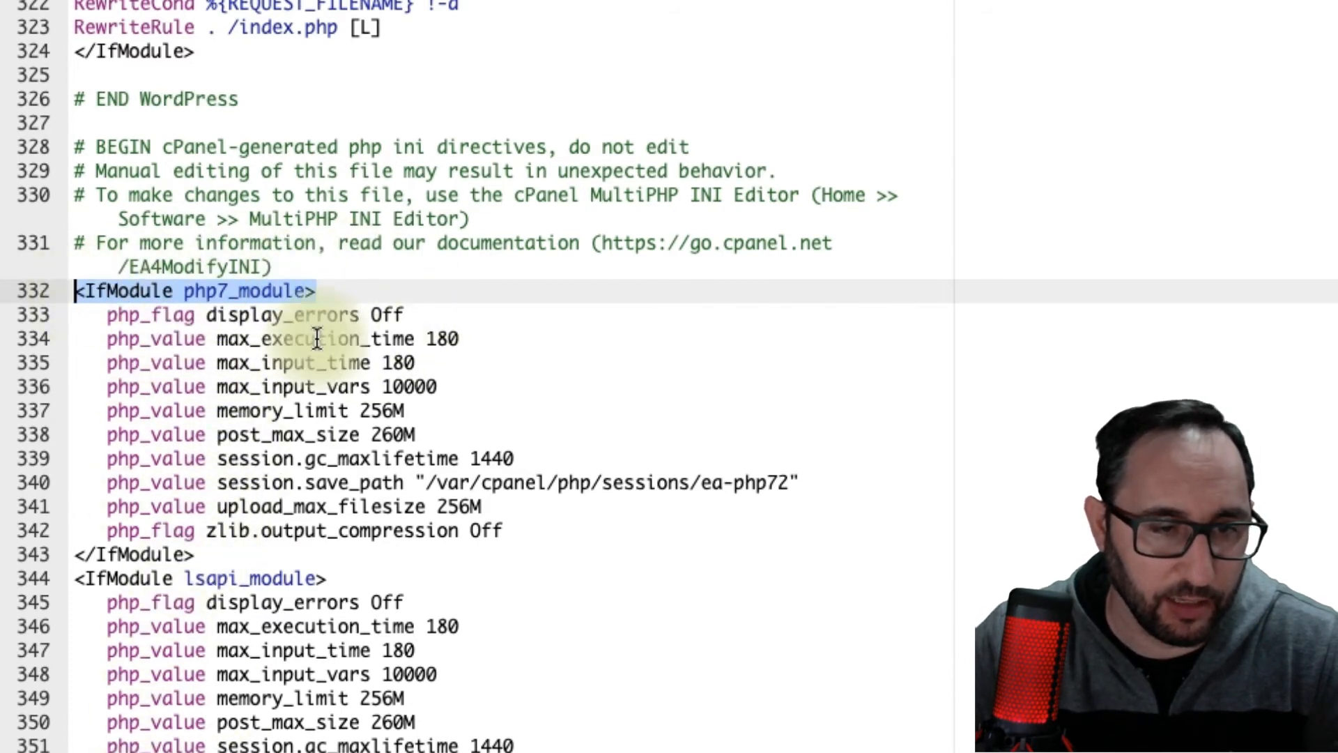
click(359, 410)
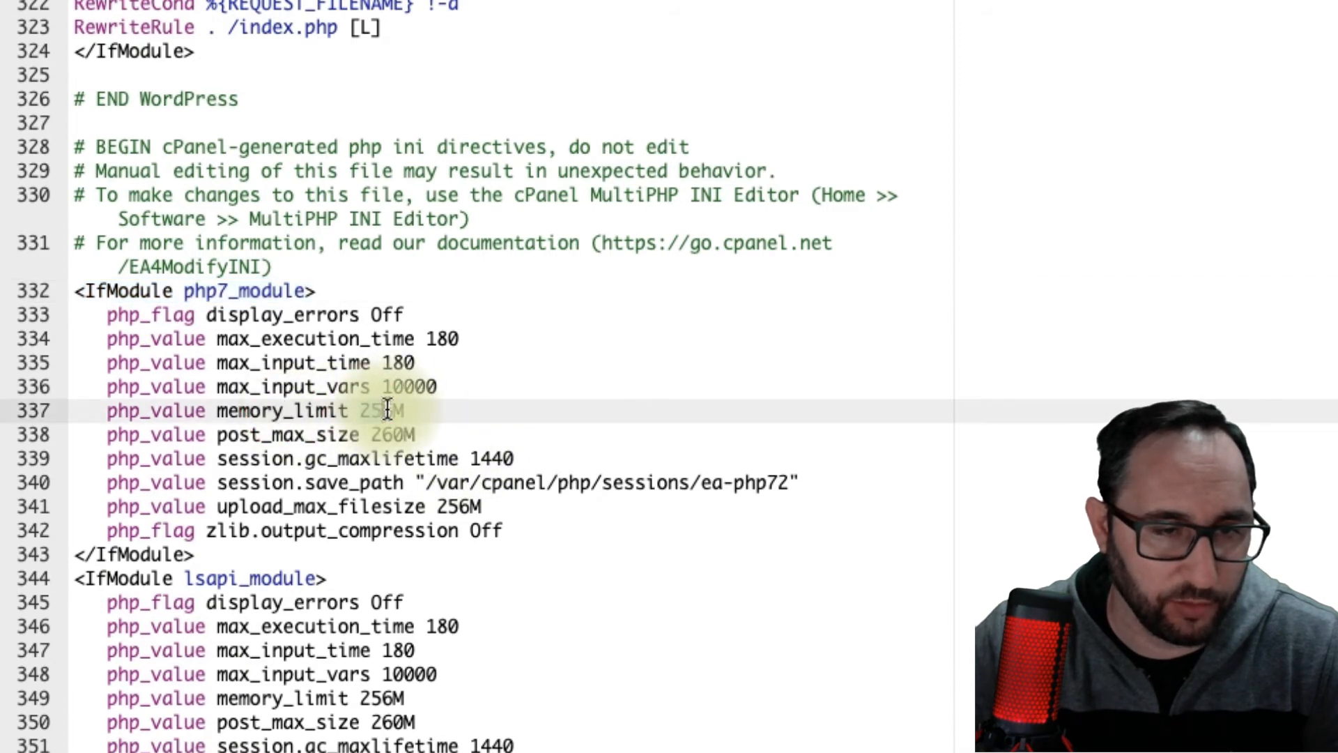
drag(392, 411, 359, 411)
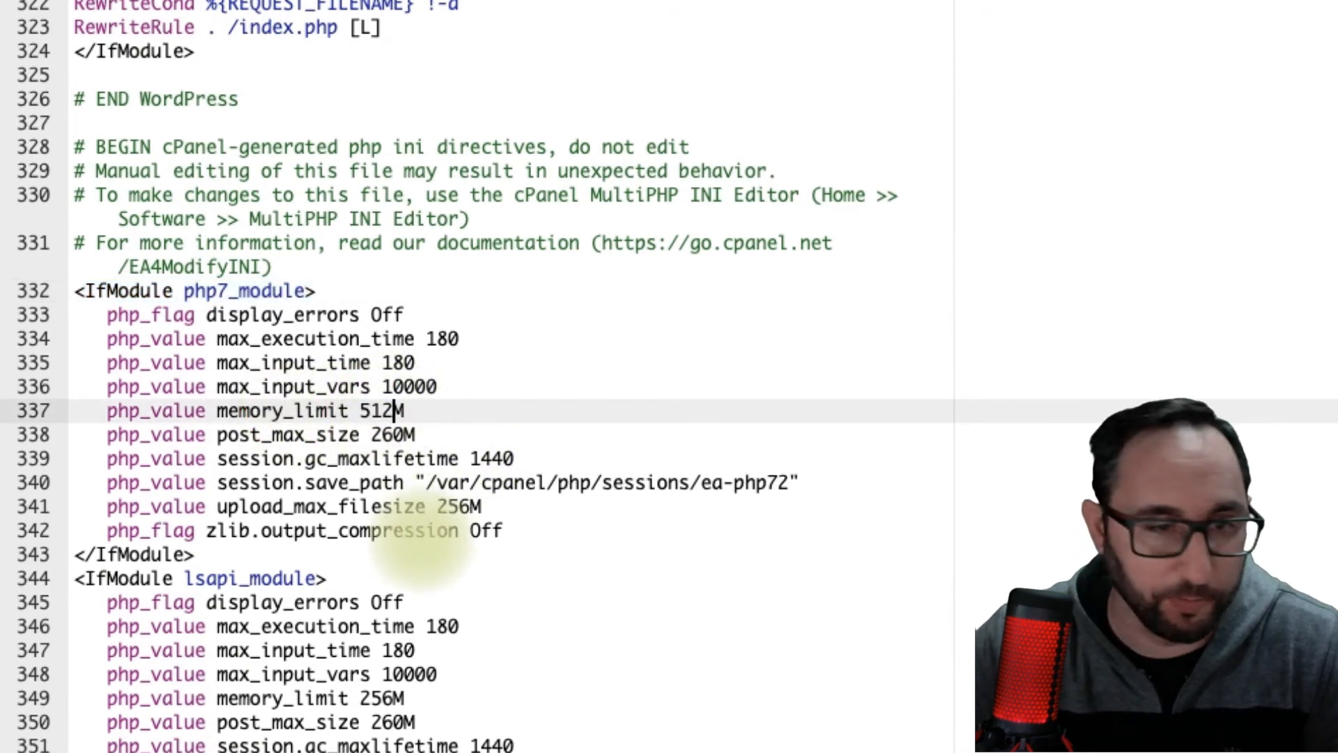
Set memory_limit to 512M in the lsapi_module block of the .htaccess file, save the file and close the editor.
drag(360, 698, 393, 698)
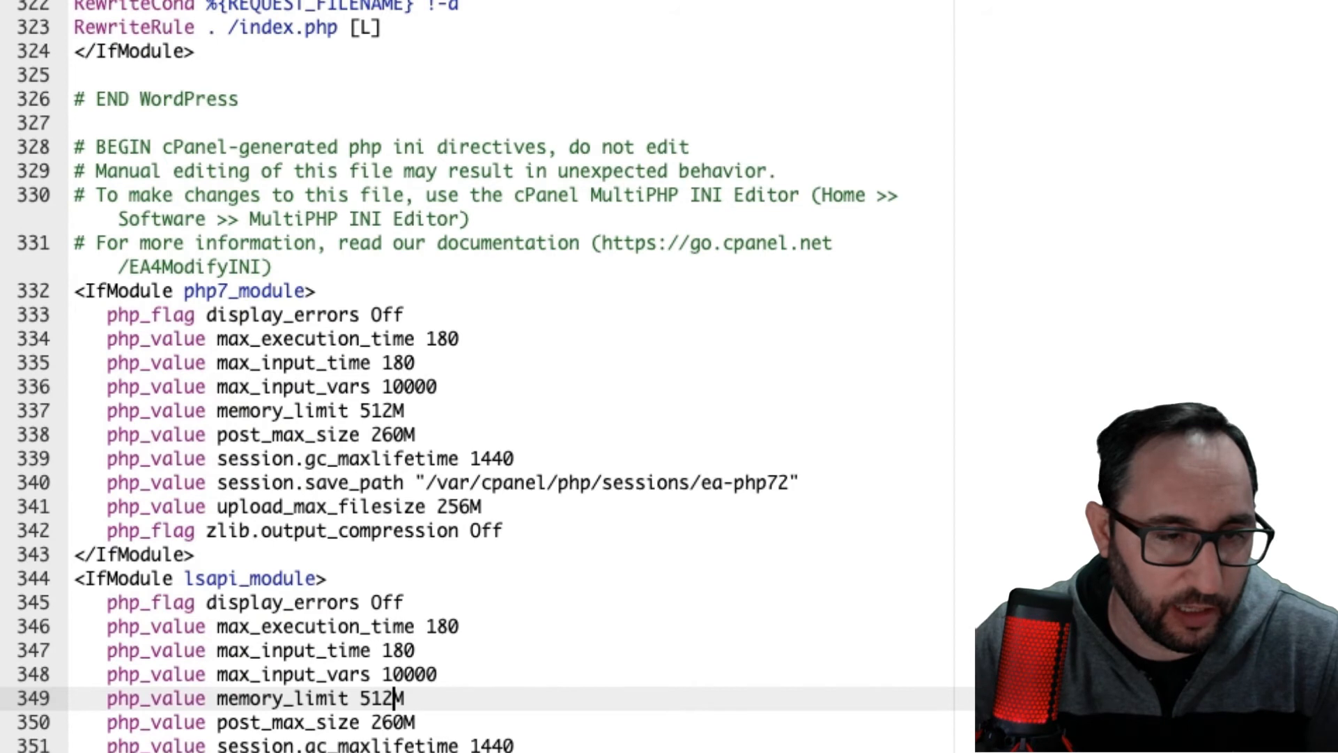
click(439, 650)
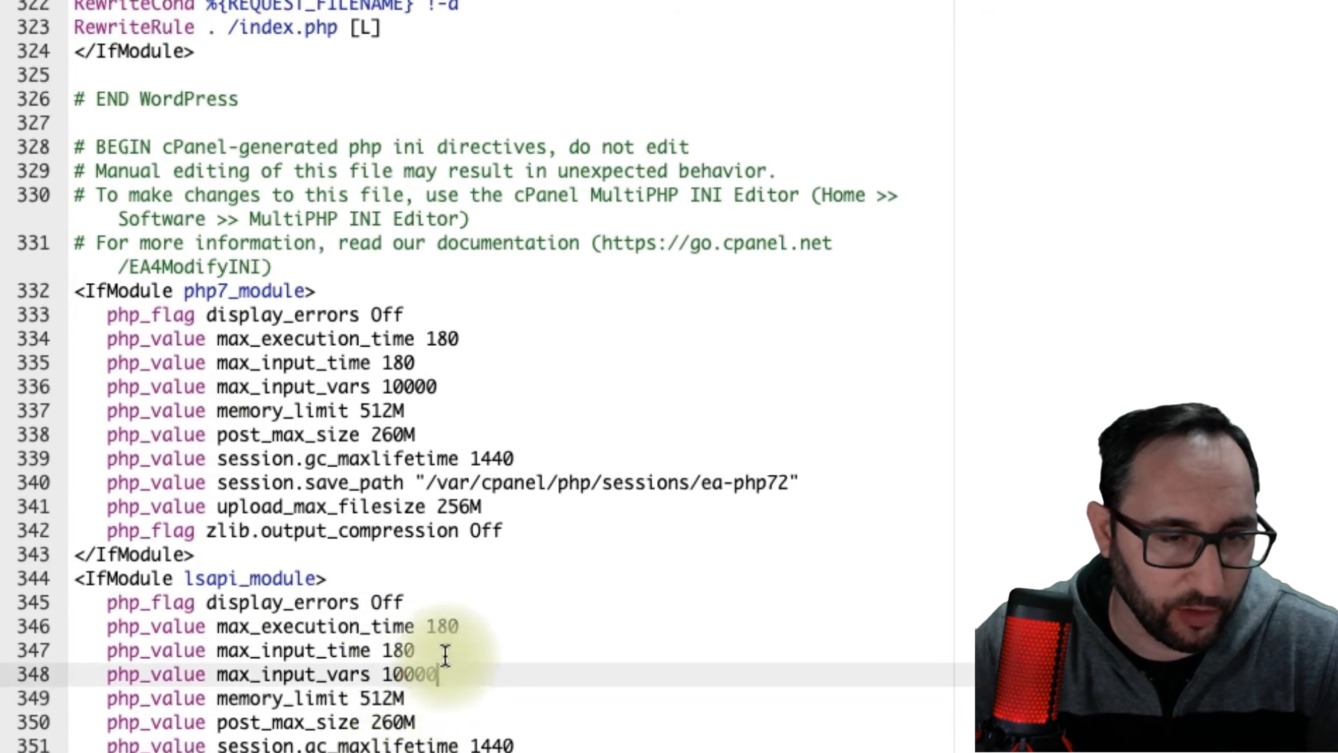
click(466, 617)
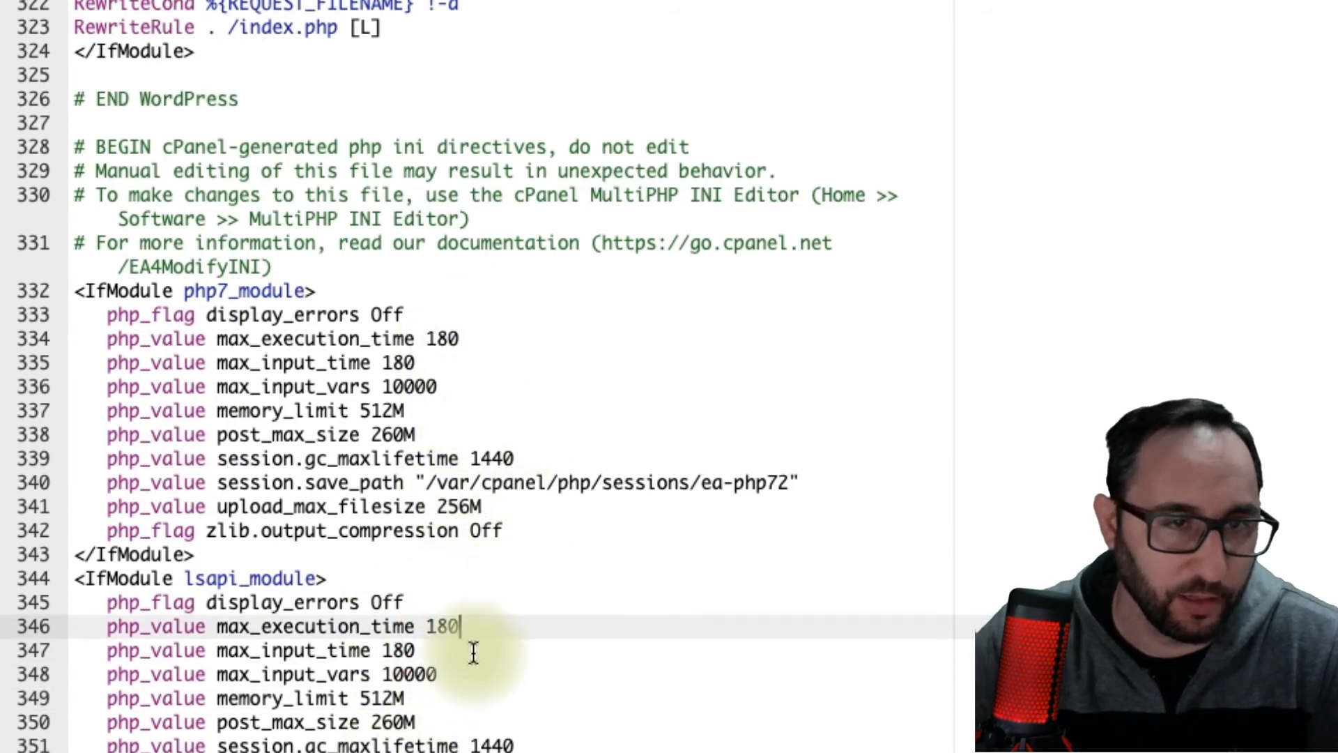
key(super+s)
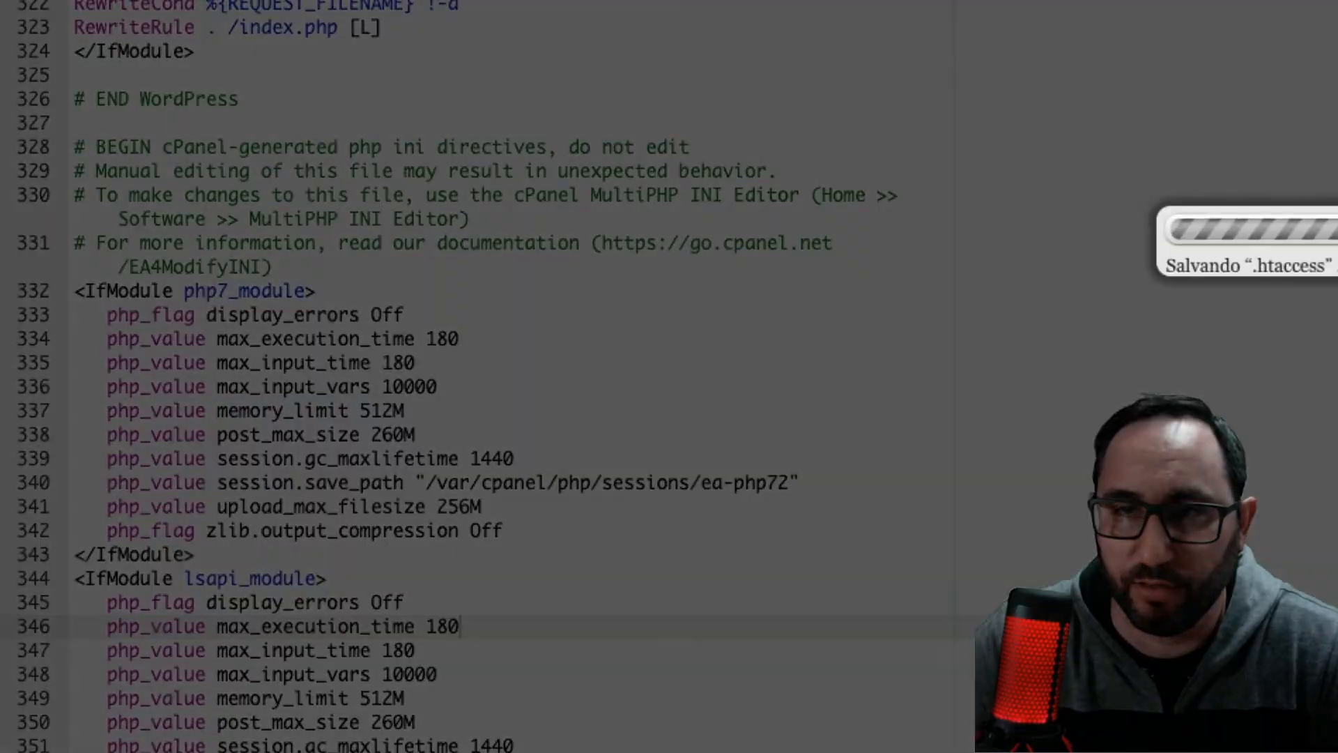
key(super+w)
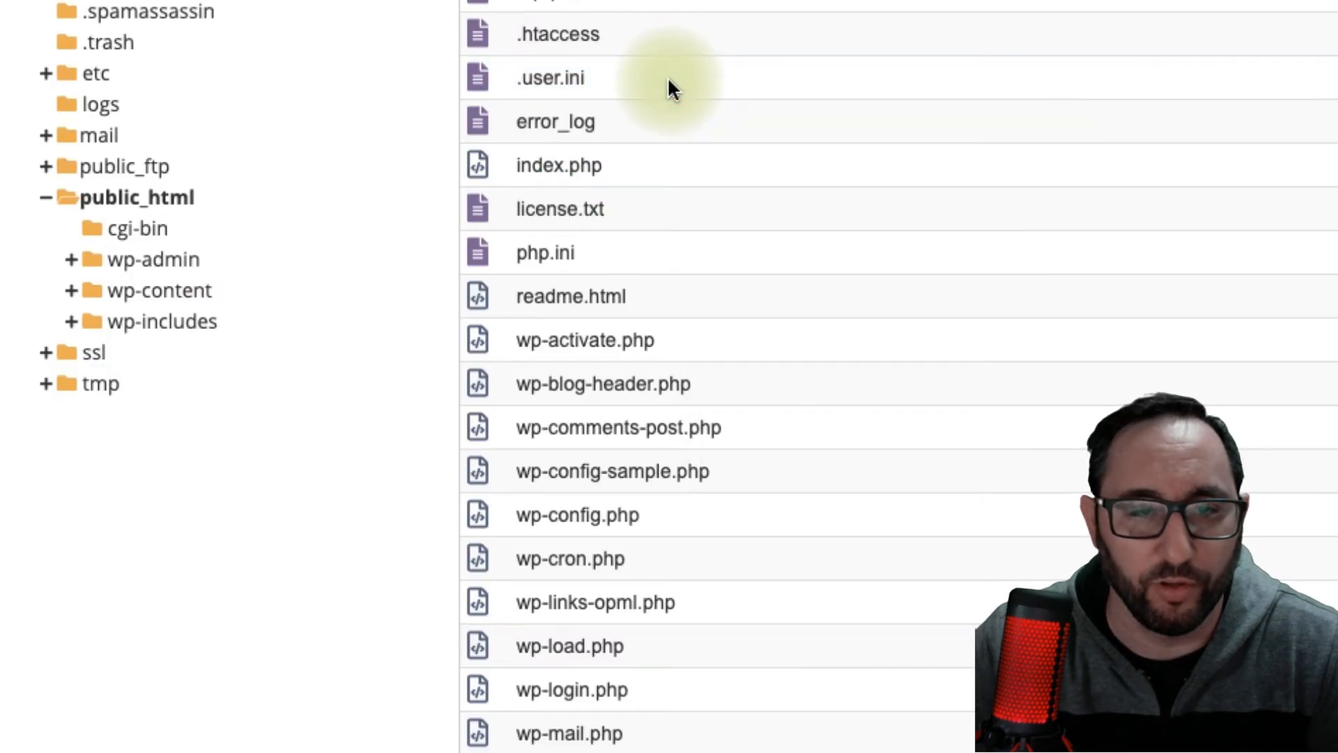
Open the .user.ini file in the public_html folder for editing.
click(666, 32)
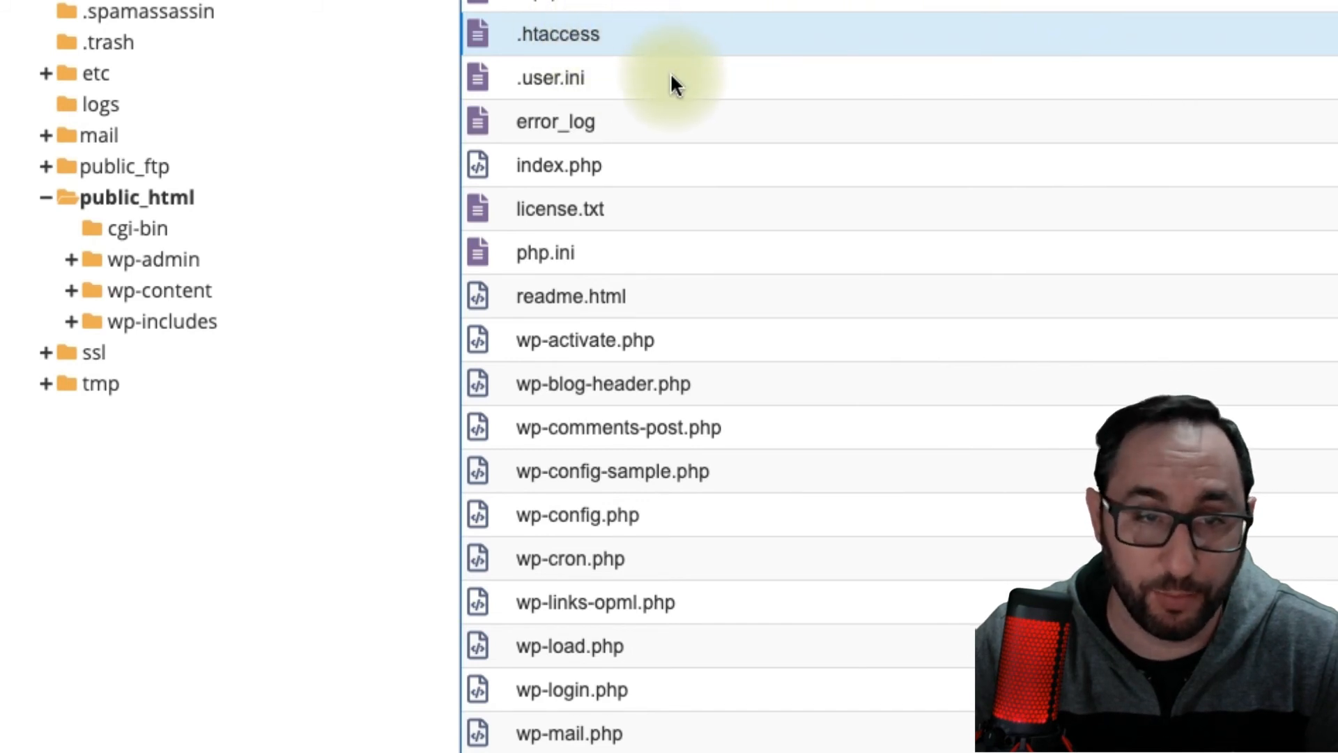
click(687, 1)
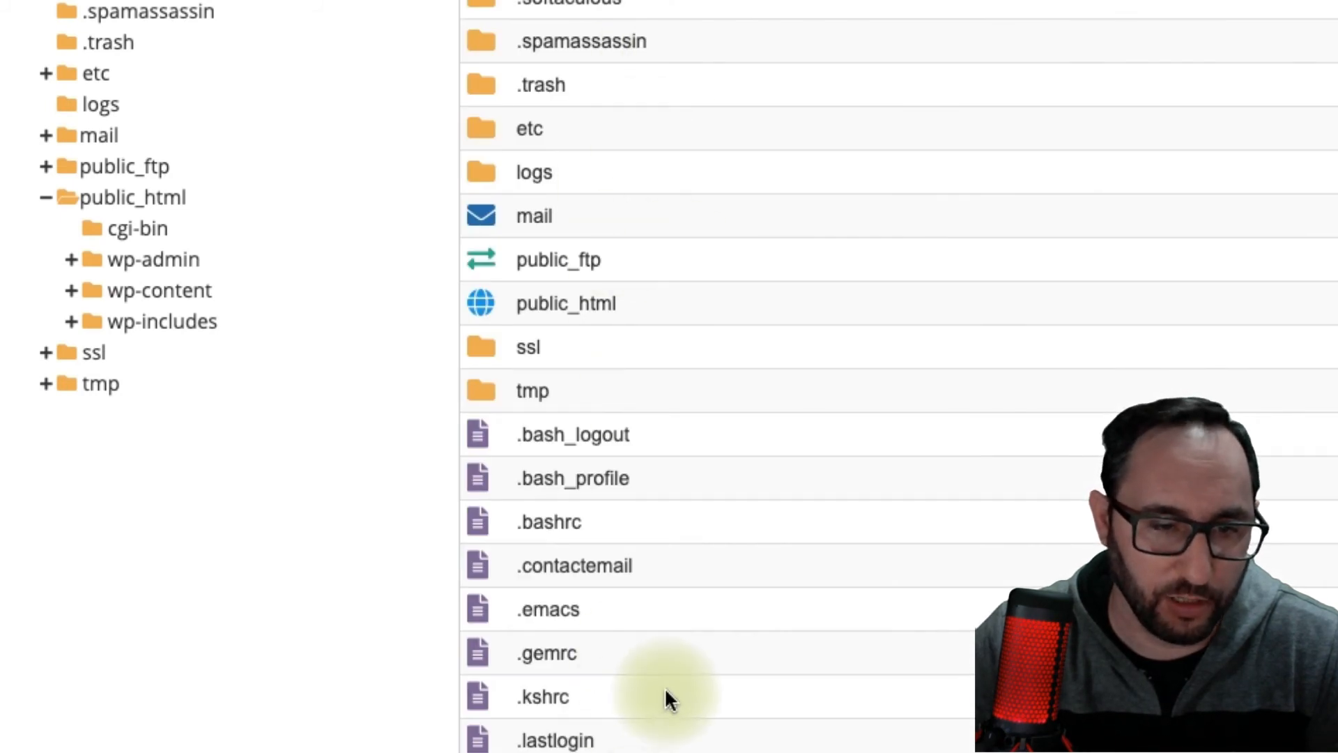
scroll(664, 688, down, 1)
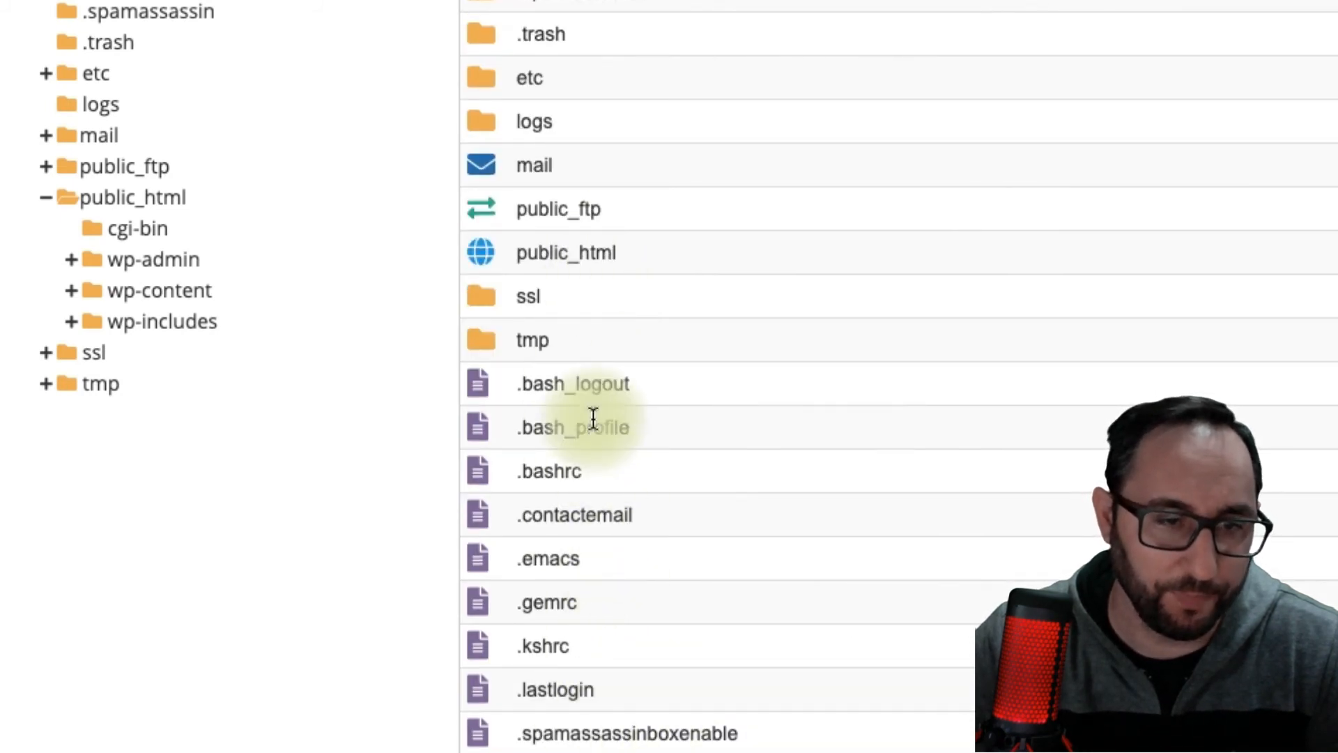
click(177, 198)
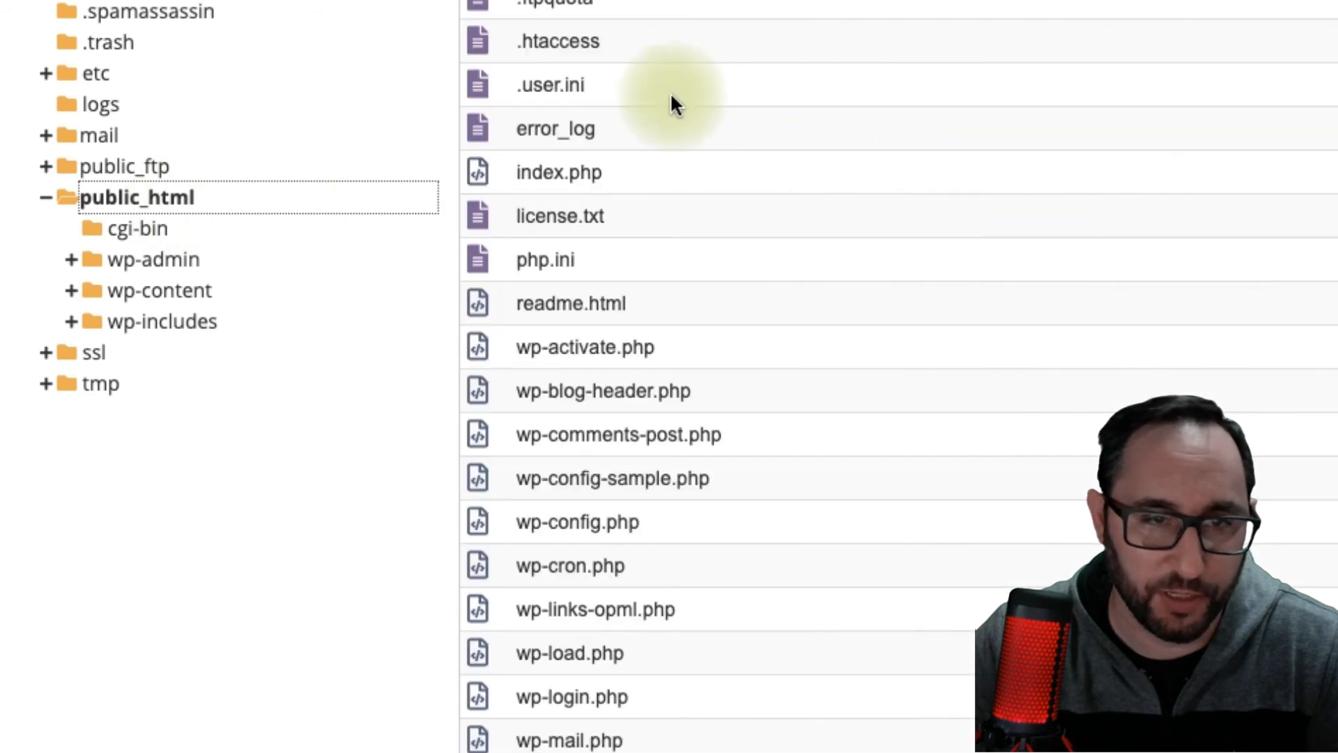
click(668, 94)
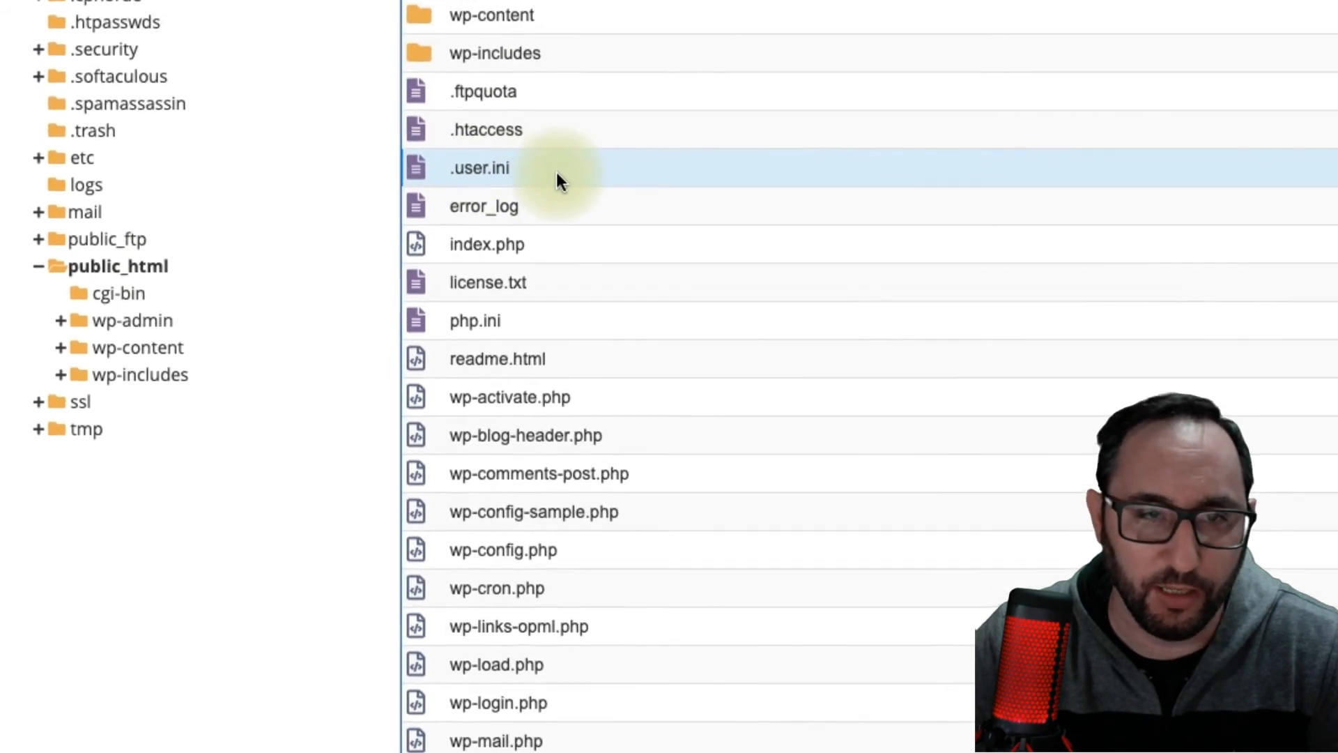
right_click(557, 170)
click(624, 311)
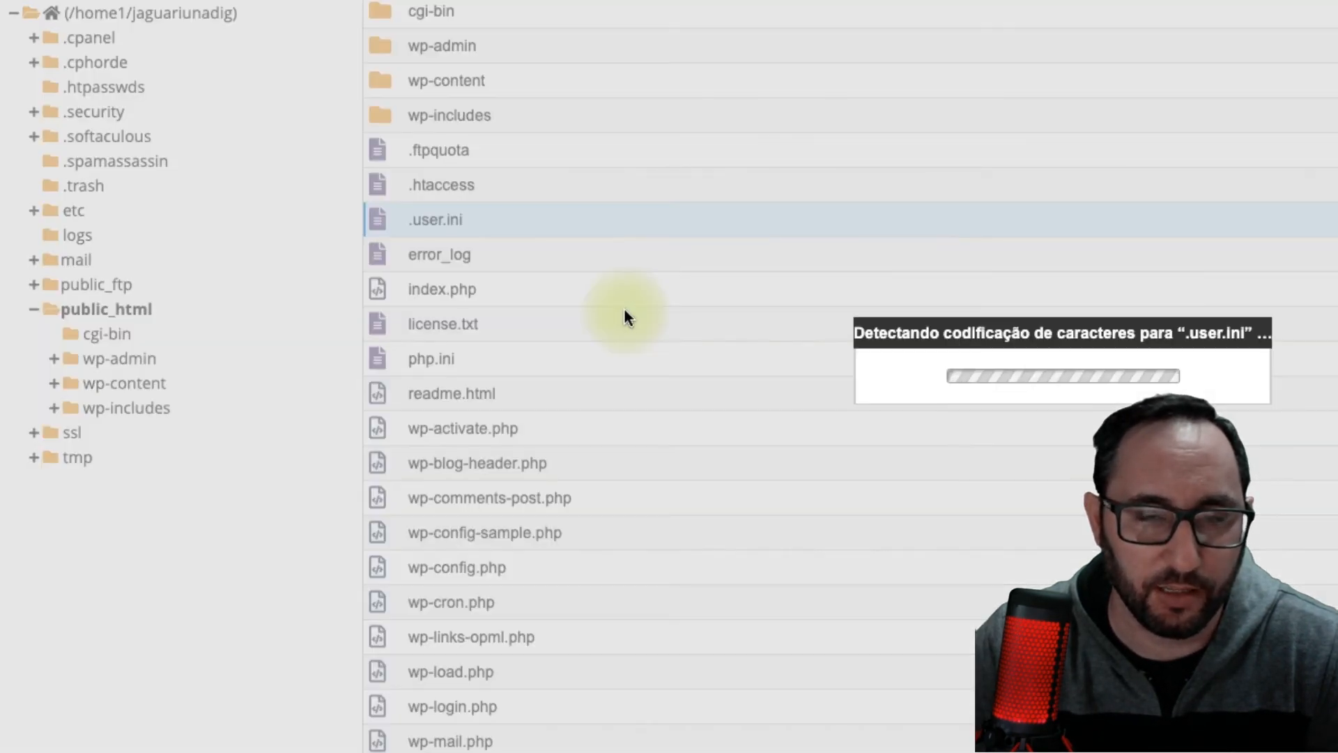
click(1256, 523)
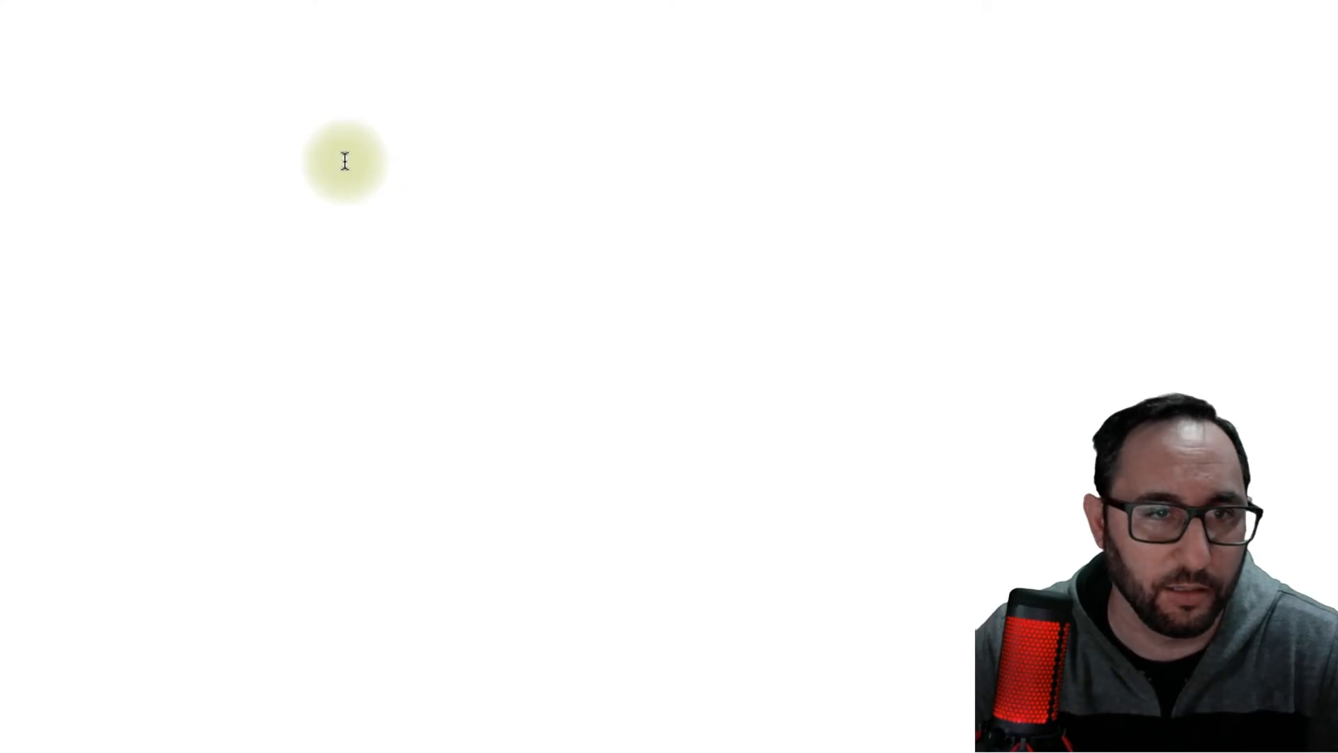
Set memory_limit to 512M in the .user.ini file and save it.
drag(178, 151, 205, 151)
text(512M)
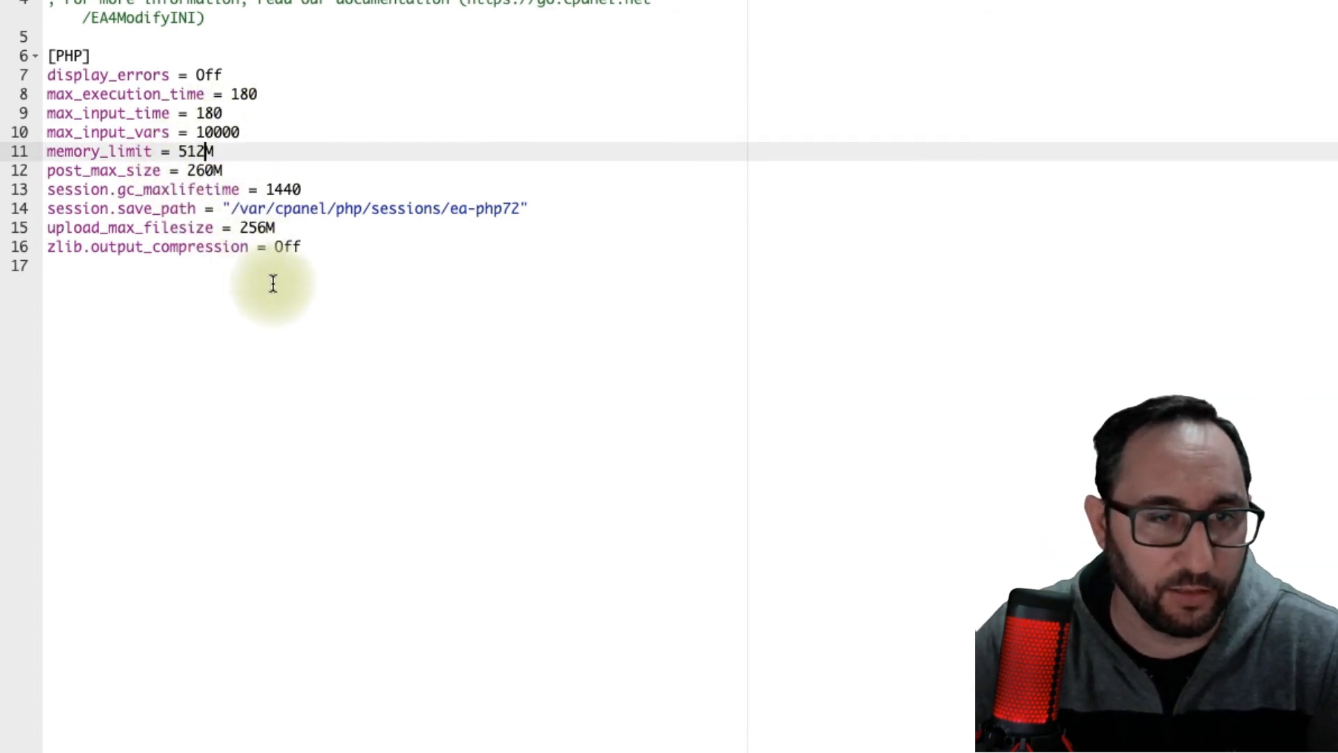
key(super+s)
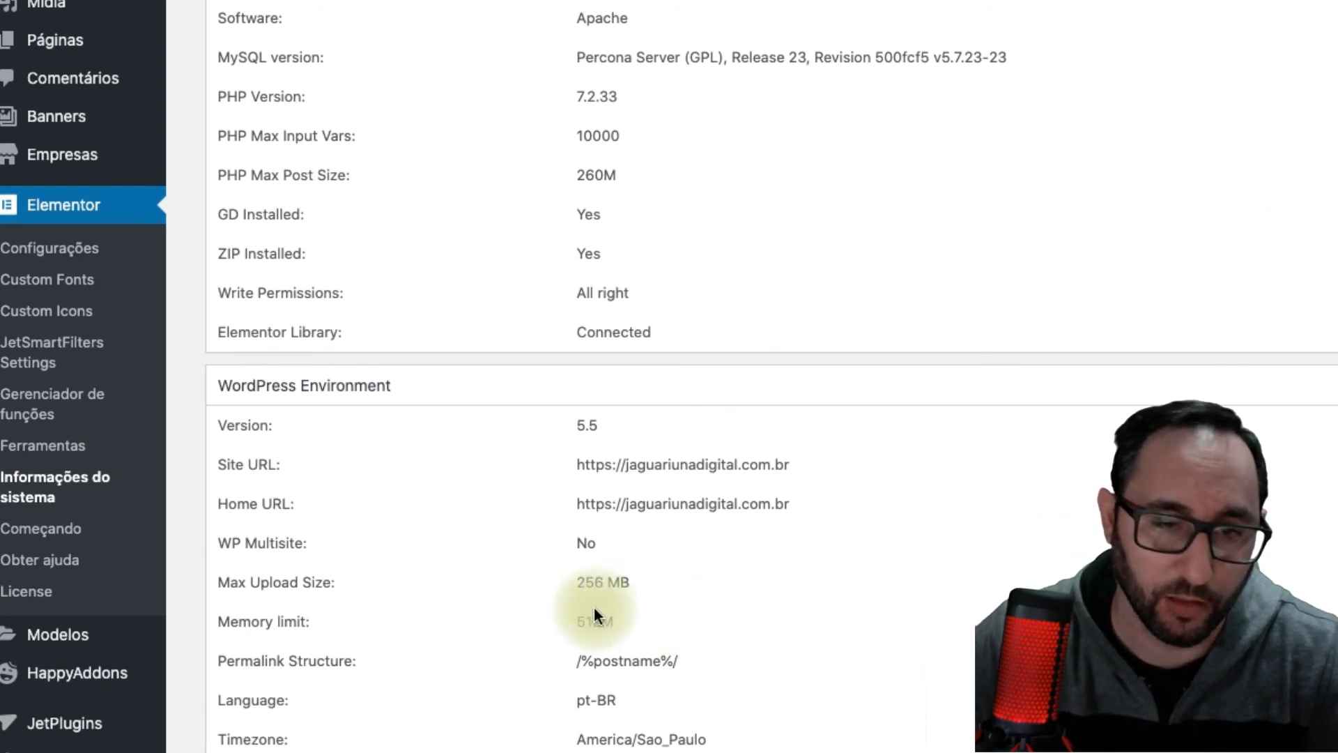
Review the memory limit, PHP version and other environment values in Elementor's system information in WordPress.
drag(584, 616, 608, 617)
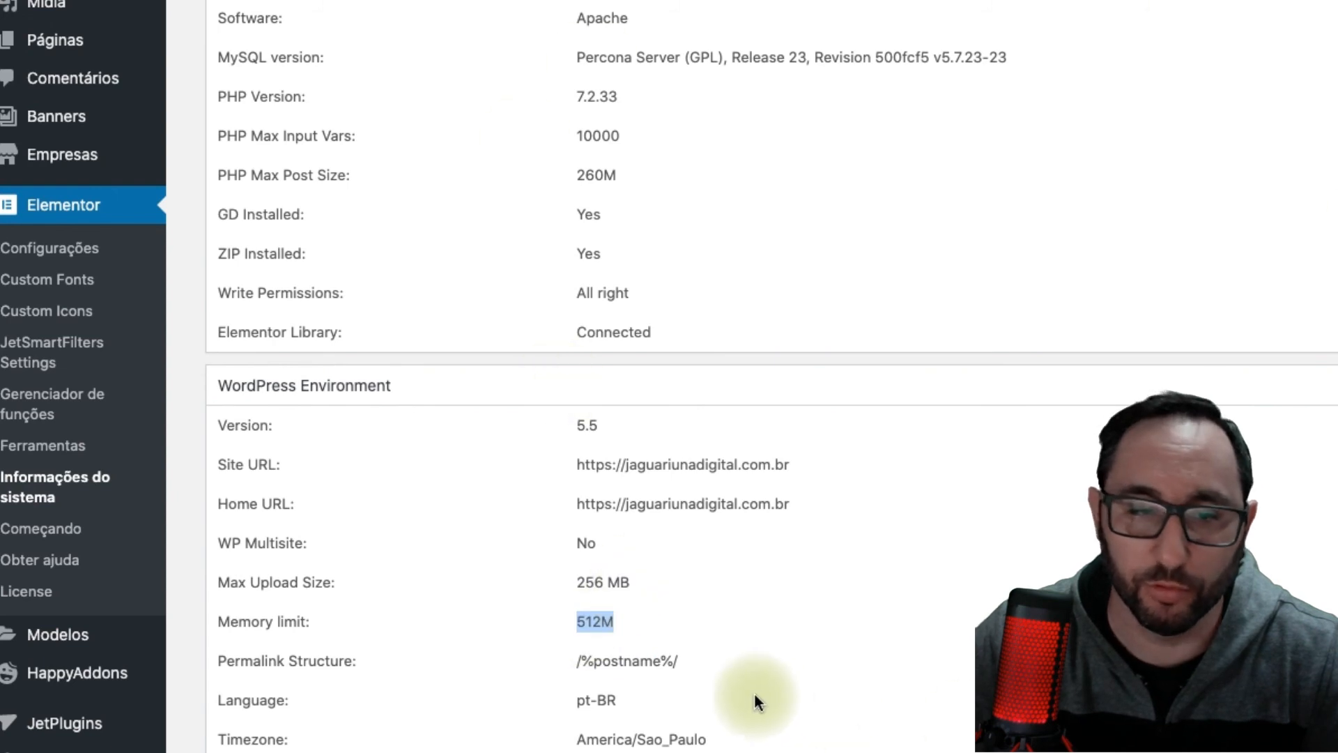
click(666, 622)
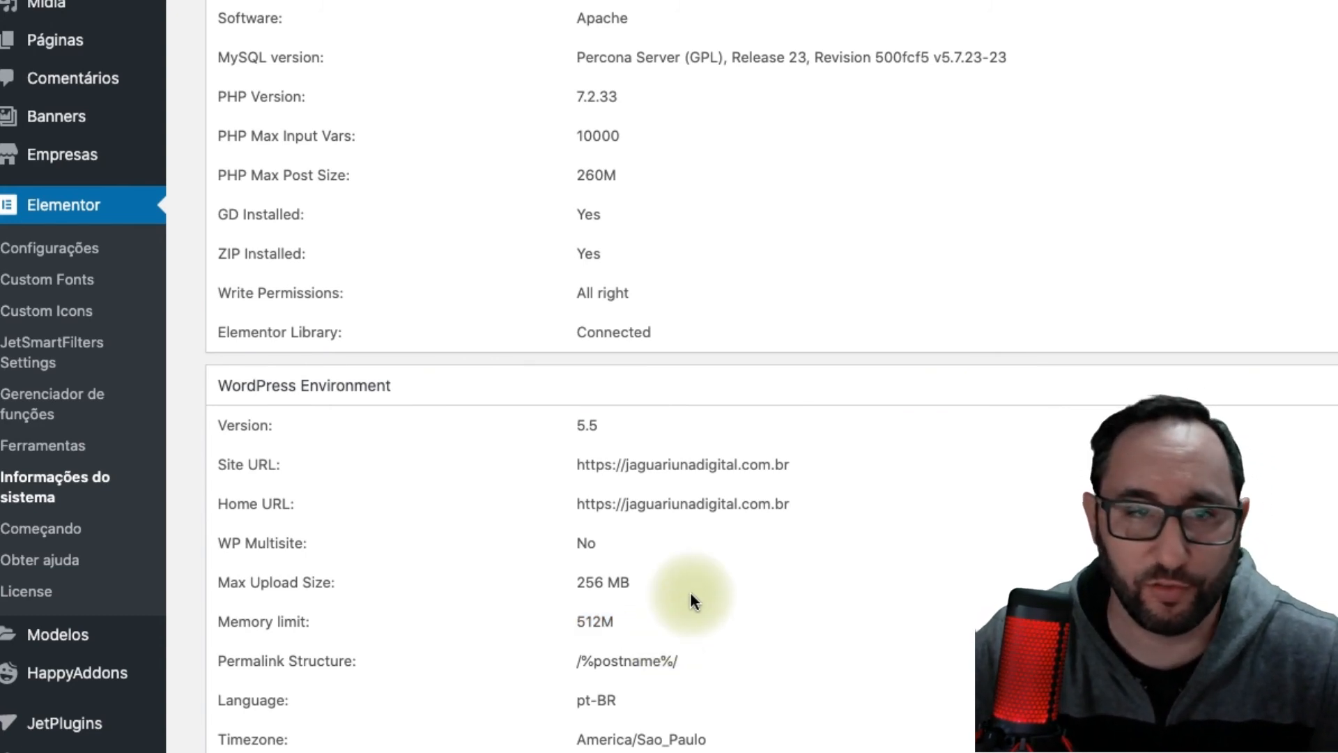
drag(577, 97, 642, 223)
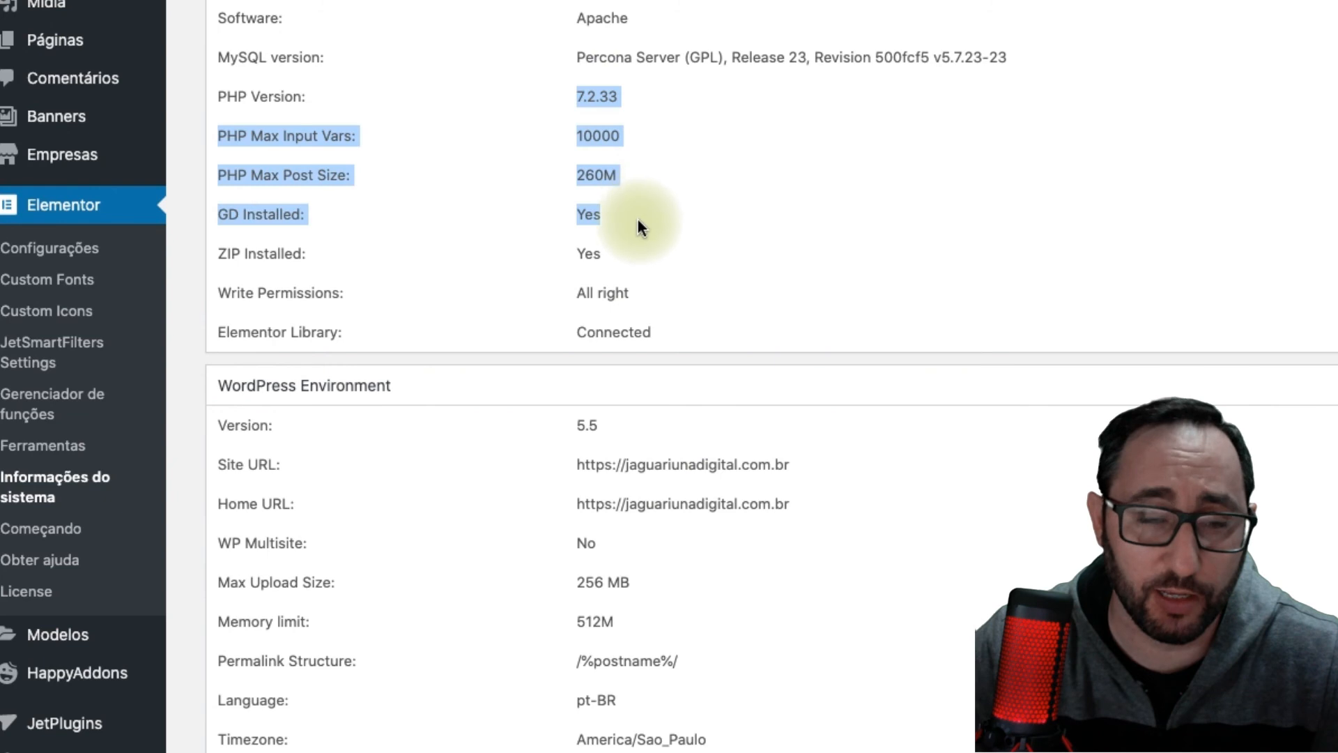
click(587, 97)
double_click(578, 97)
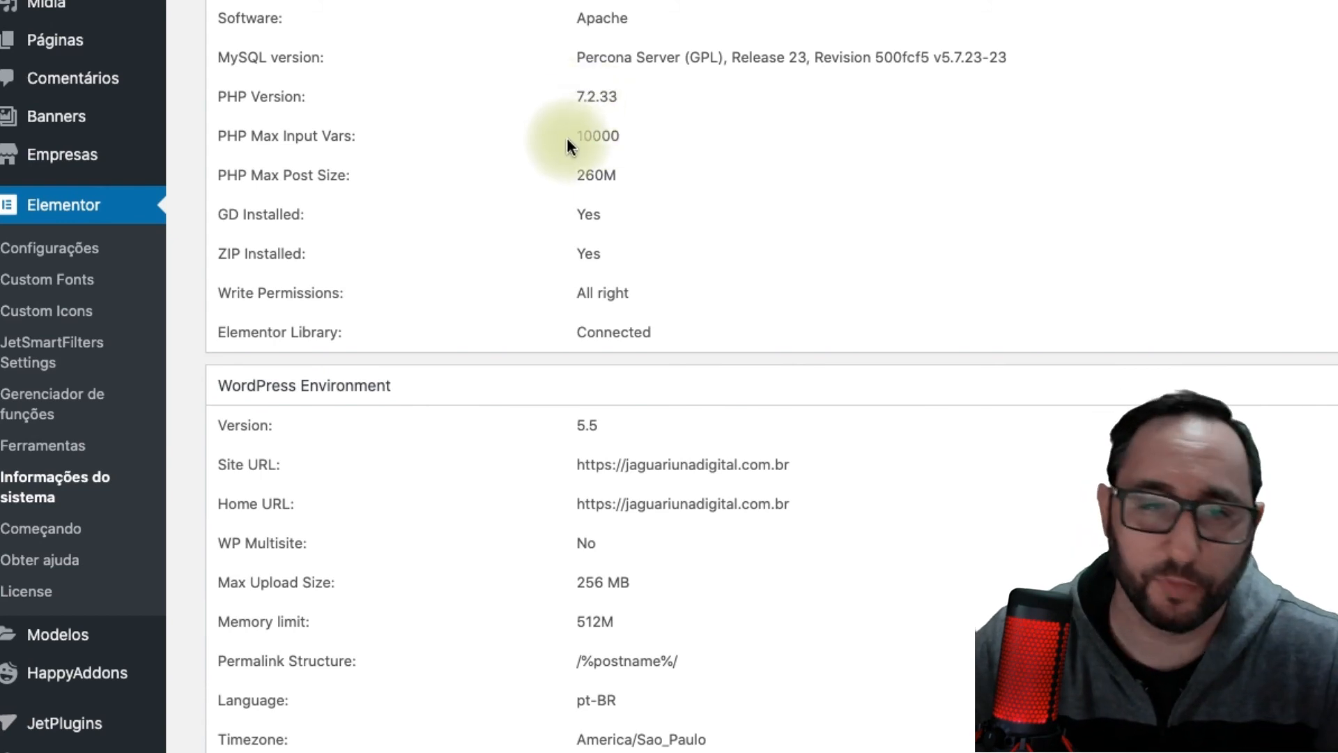
drag(577, 95, 626, 104)
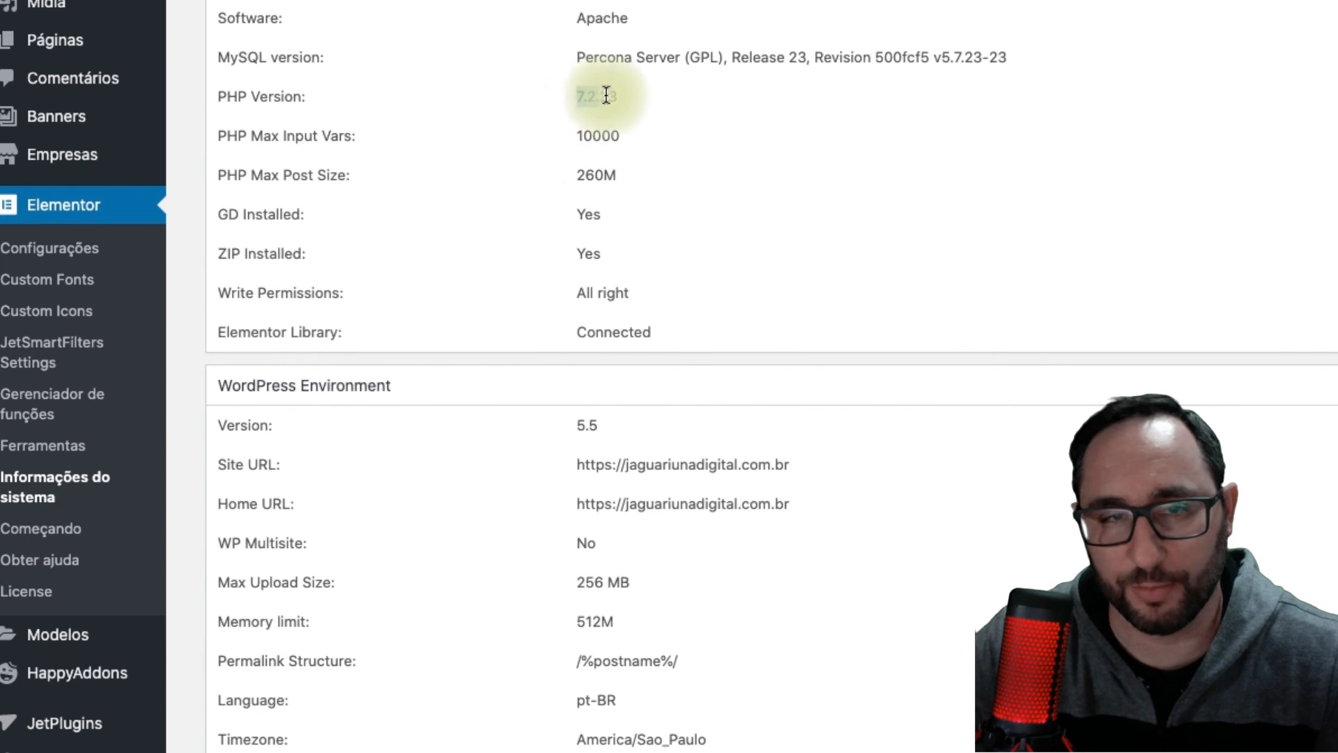
drag(578, 97, 628, 99)
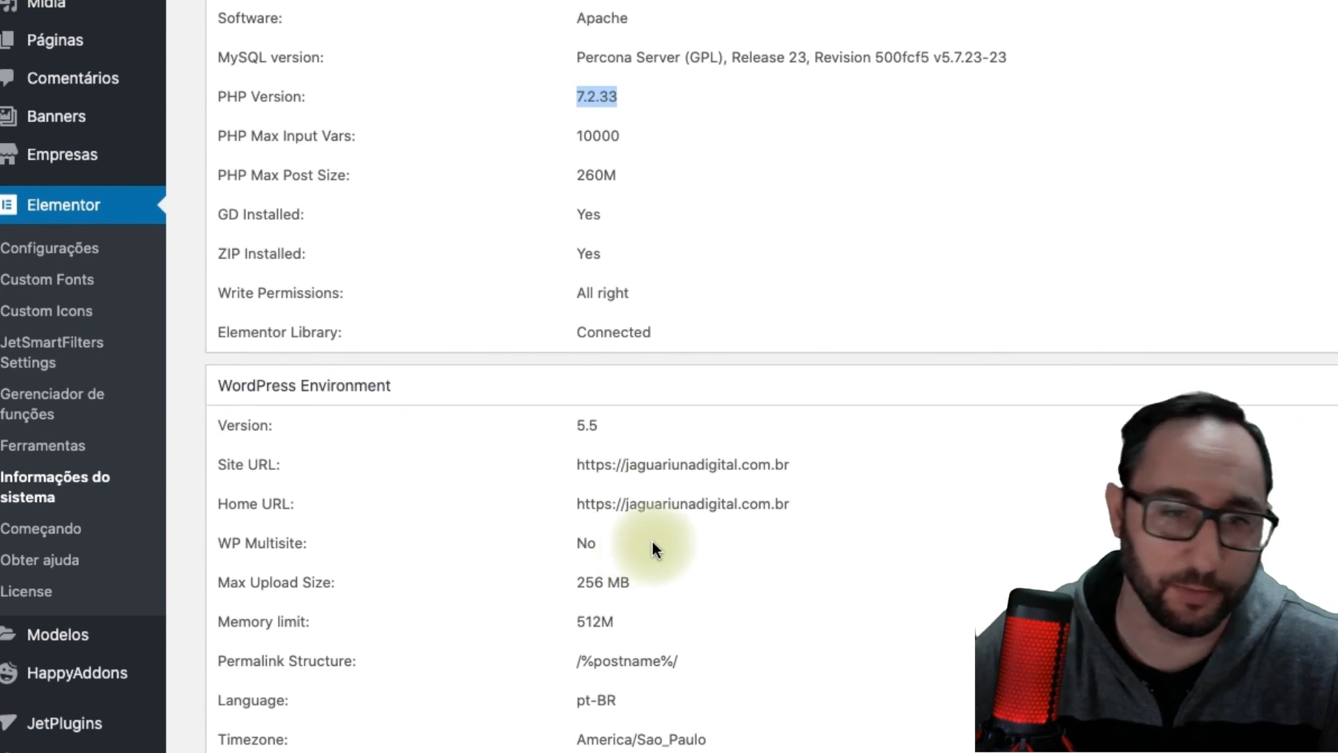
scroll(766, 533, down, 6)
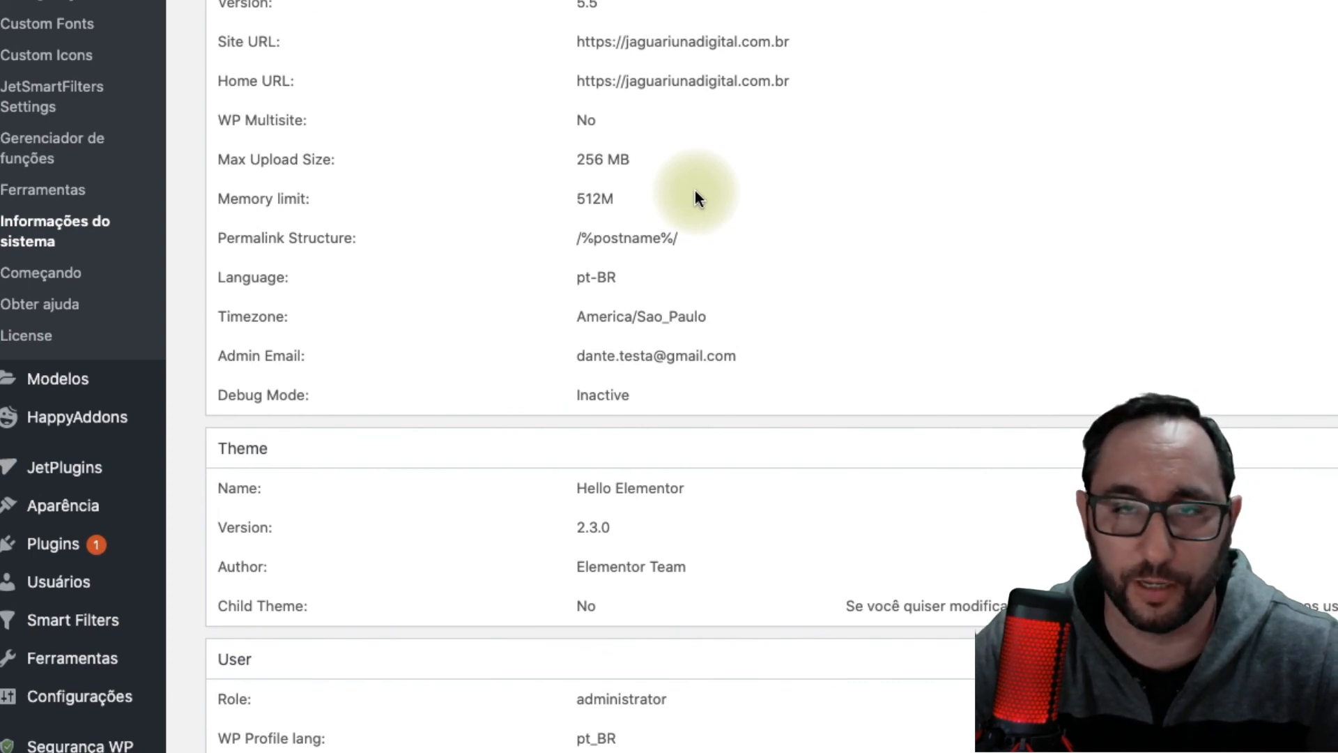
scroll(718, 209, up, 6)
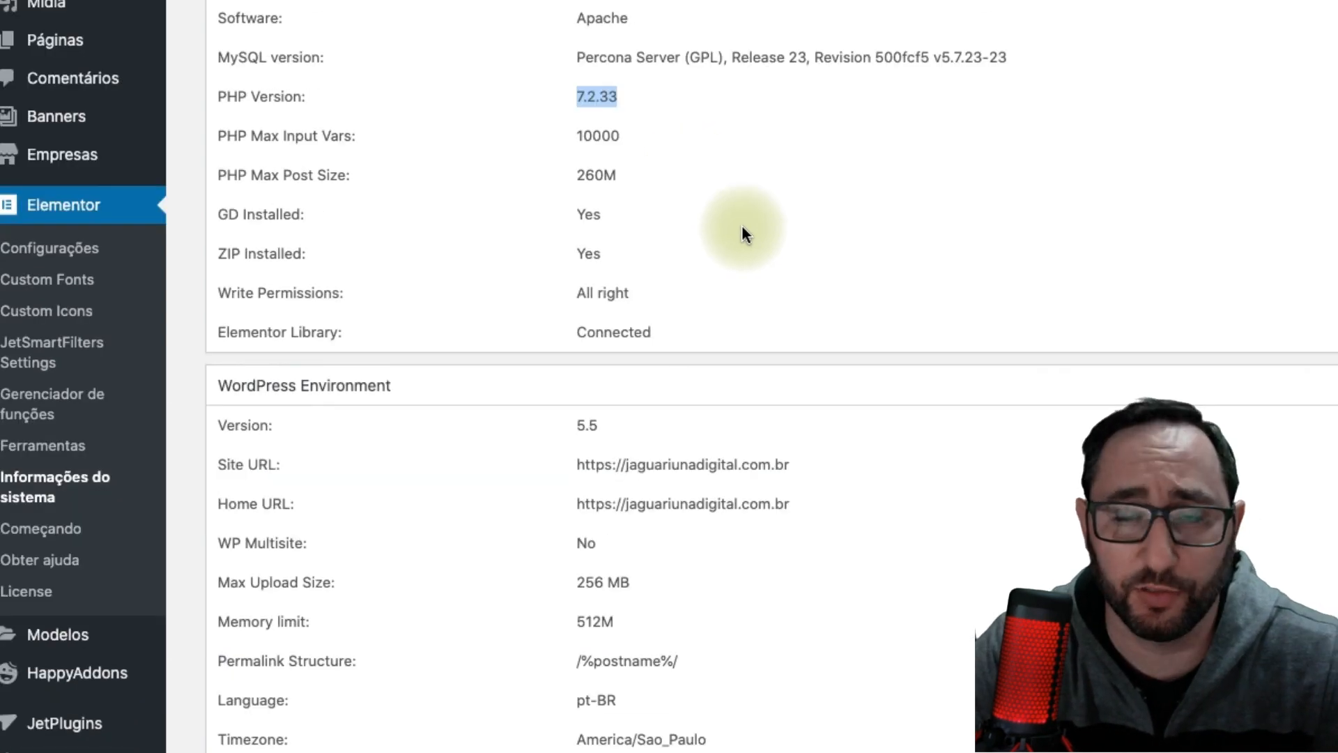